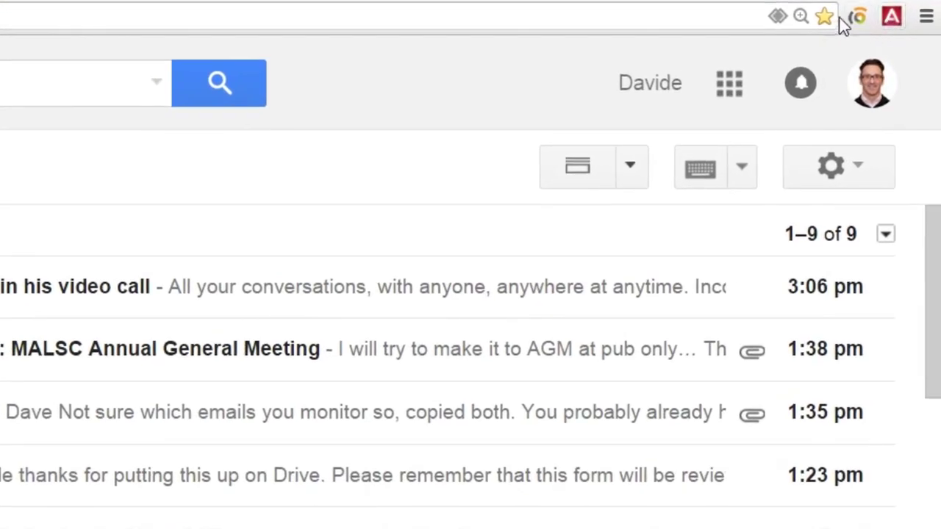
Step: Open Chrome's extensions page to reach the options of the installed extensions
{"action": "left_click", "coordinate": [865, 21]}
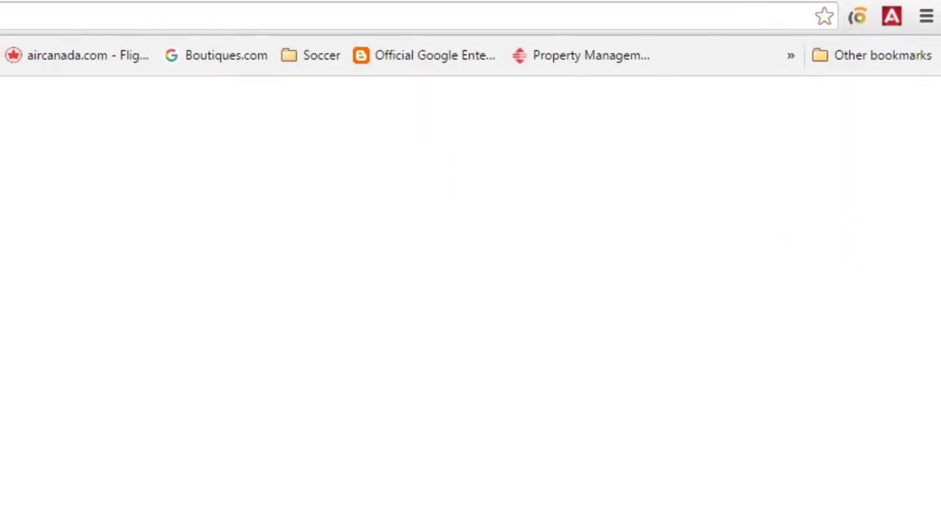
{"action": "left_click", "coordinate": [926, 18]}
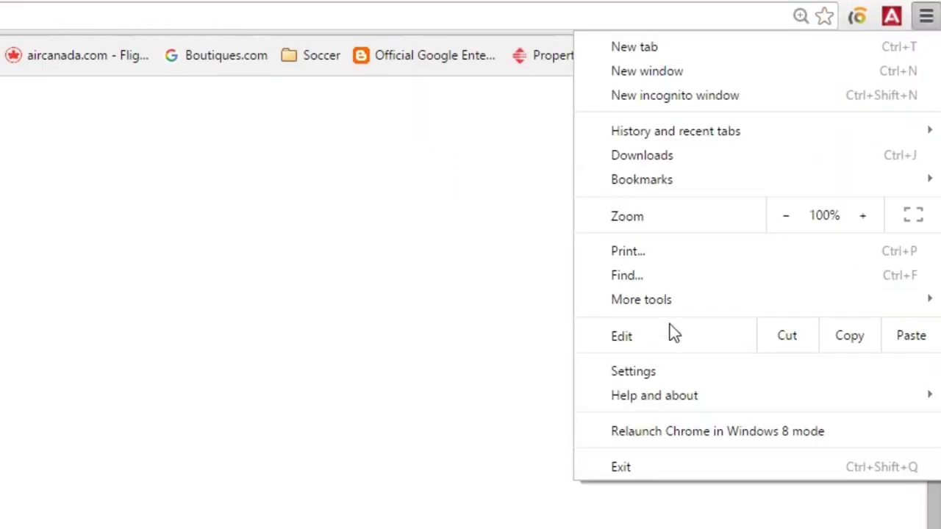
{"action": "mouse_move", "coordinate": [666, 309]}
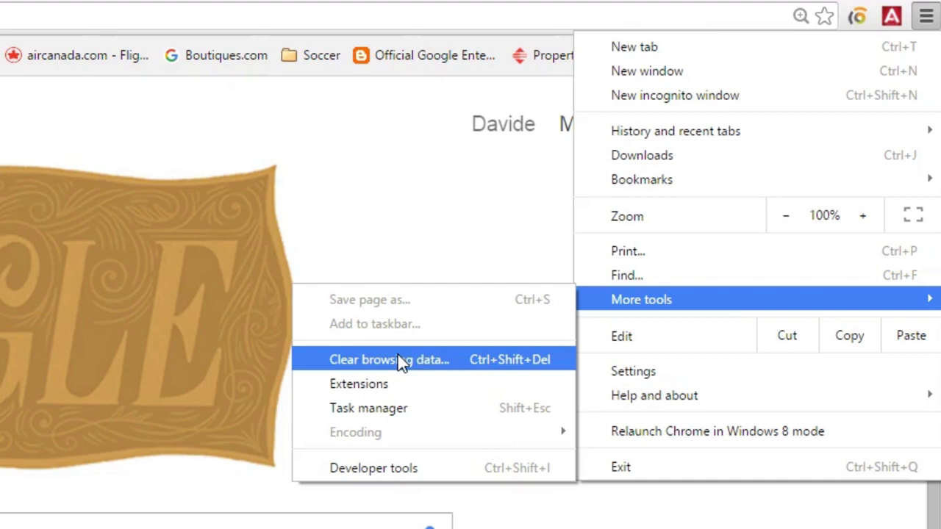
{"action": "left_click", "coordinate": [345, 390]}
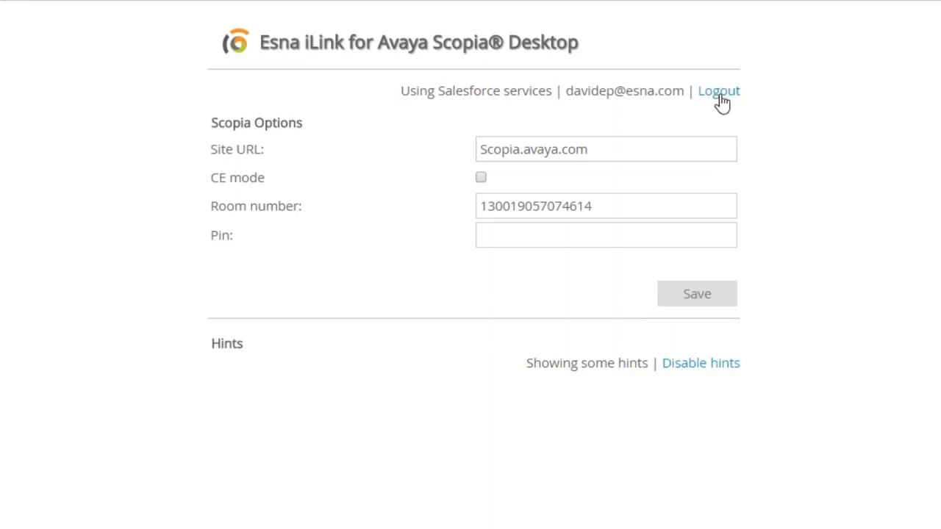
Step: Log out of Esna iLink for Avaya Scopia Desktop, log back in with Google services, and allow offline access
{"action": "left_click", "coordinate": [720, 96]}
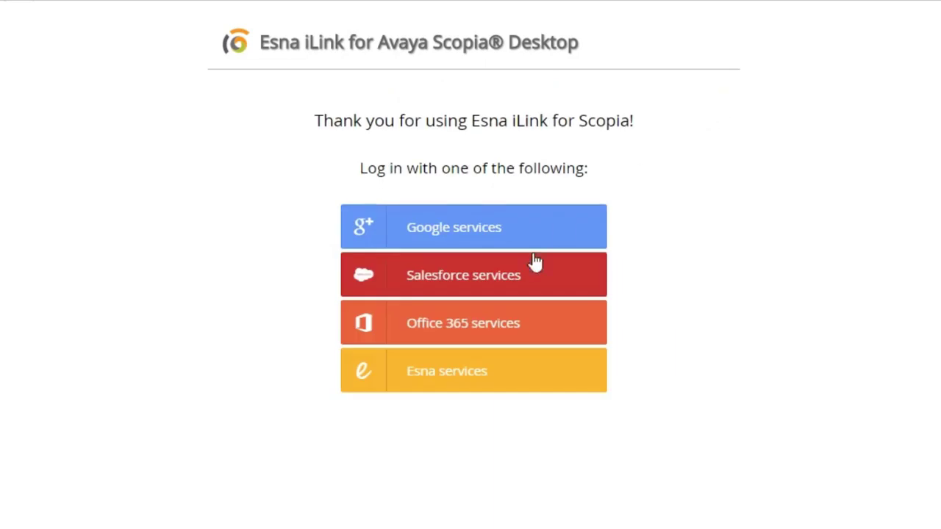
{"action": "left_click", "coordinate": [500, 234]}
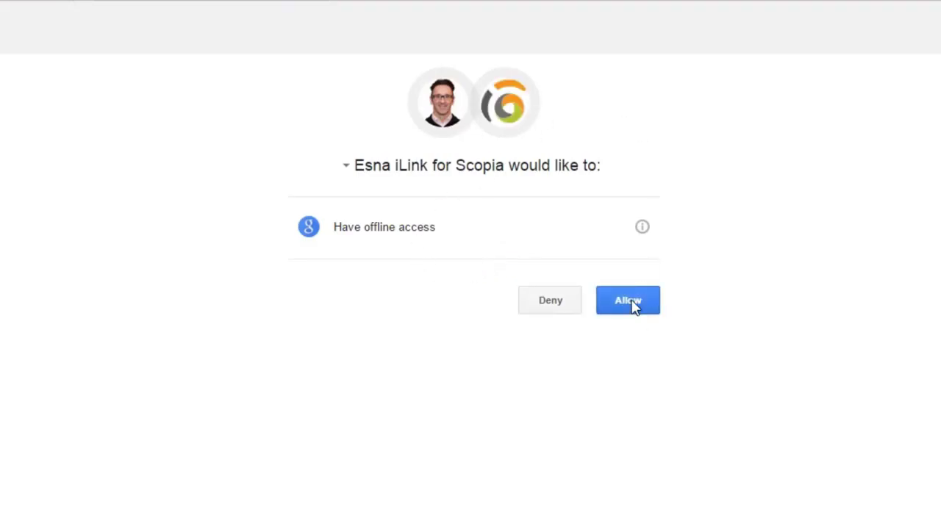
{"action": "left_click", "coordinate": [634, 303]}
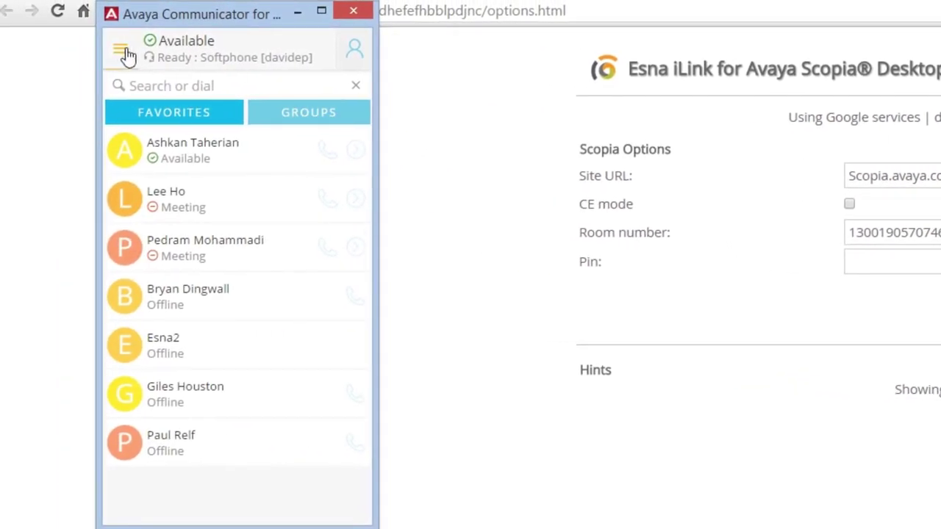
Step: Log out of Avaya Communicator for Web, change the account to the listed Google account, and allow offline access
{"action": "left_click", "coordinate": [121, 48]}
{"action": "left_click", "coordinate": [338, 53]}
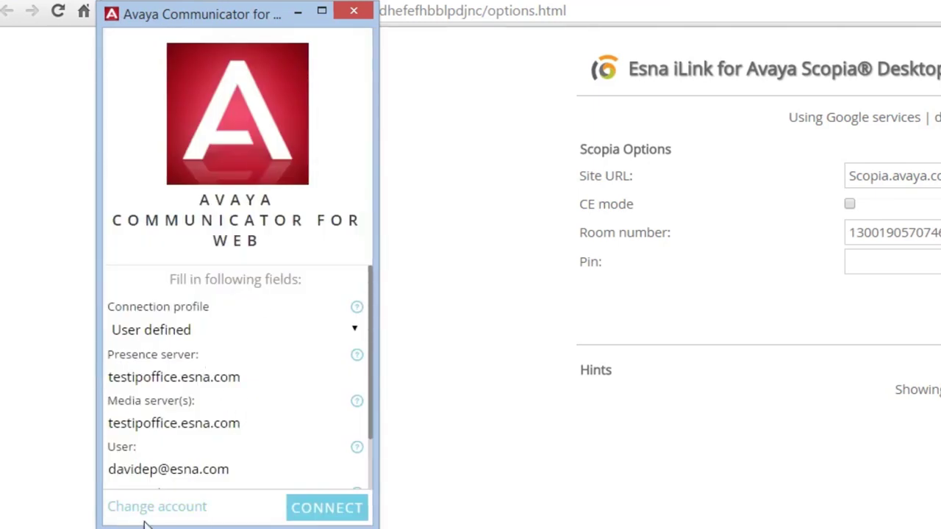
{"action": "left_click", "coordinate": [162, 513]}
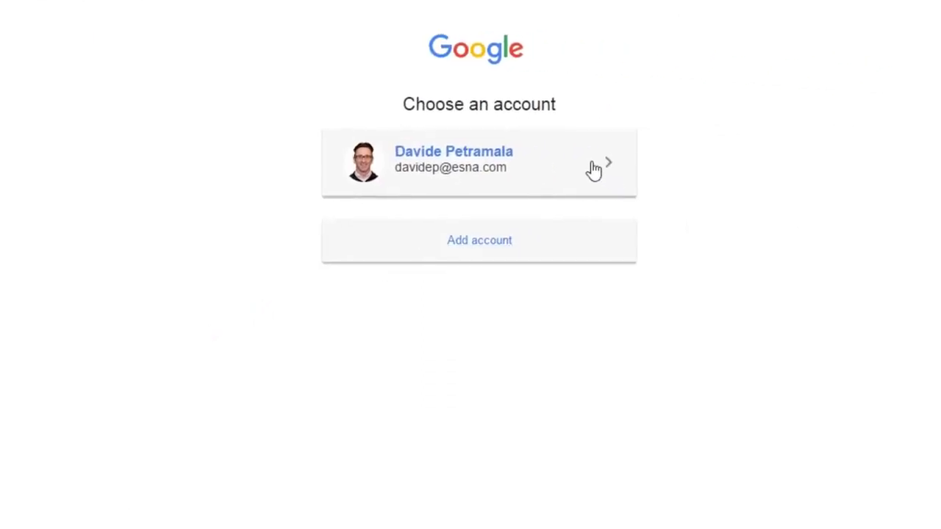
{"action": "left_click", "coordinate": [603, 173]}
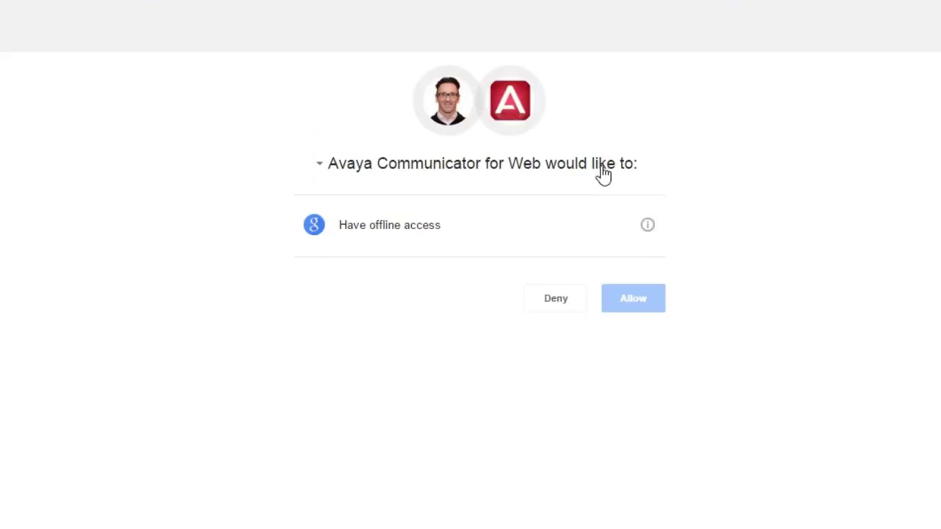
{"action": "left_click", "coordinate": [643, 299]}
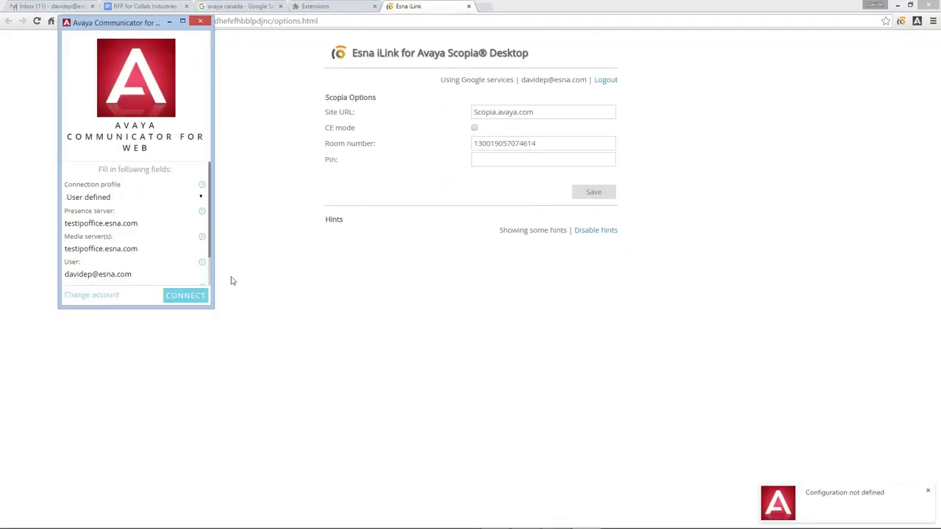
Step: Enter the account password in the Avaya Communicator login form and connect with the user-defined profile
{"action": "scroll", "coordinate": [163, 219], "scroll_direction": "down", "scroll_amount": 1}
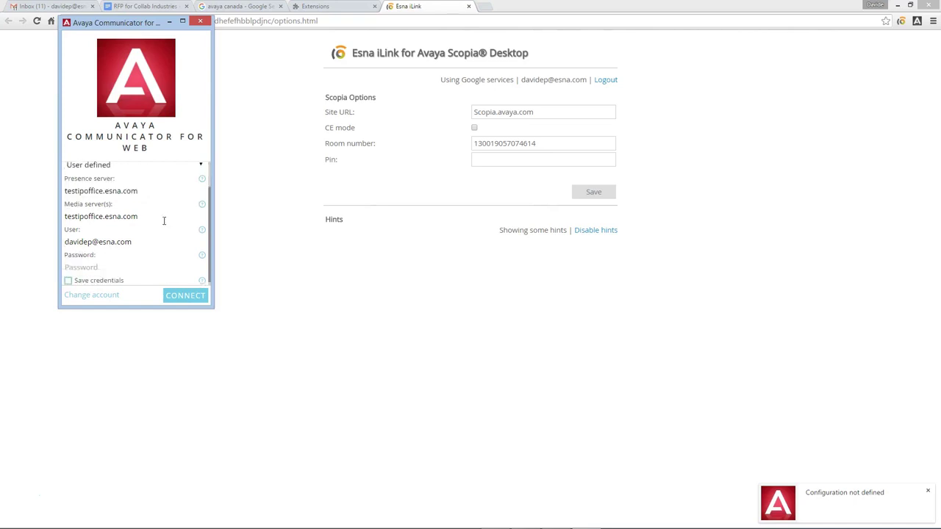
{"action": "left_click", "coordinate": [86, 268]}
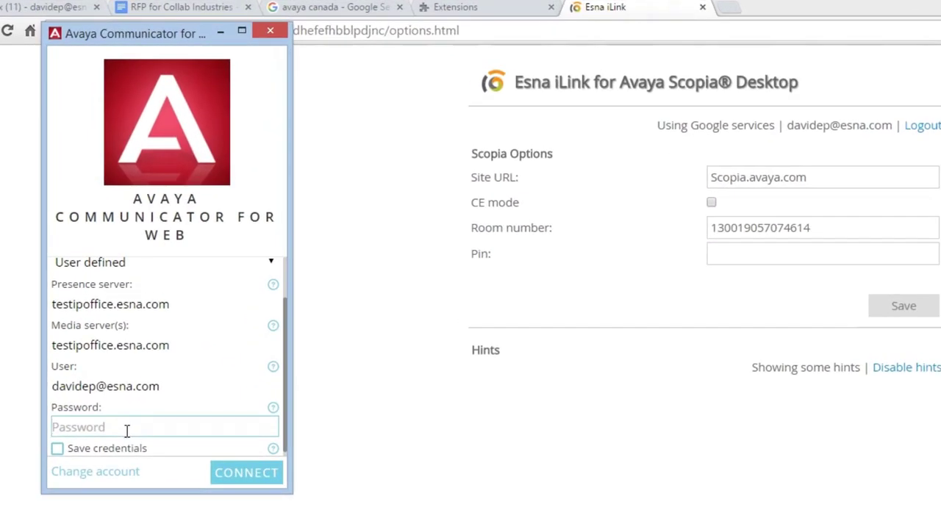
{"action": "type", "text": "•••"}
{"action": "left_click", "coordinate": [61, 454]}
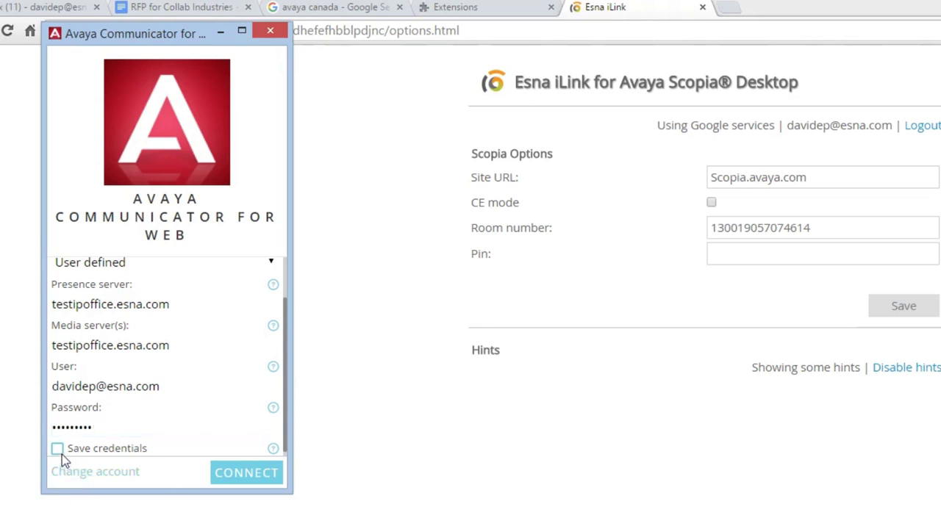
{"action": "left_click", "coordinate": [255, 476]}
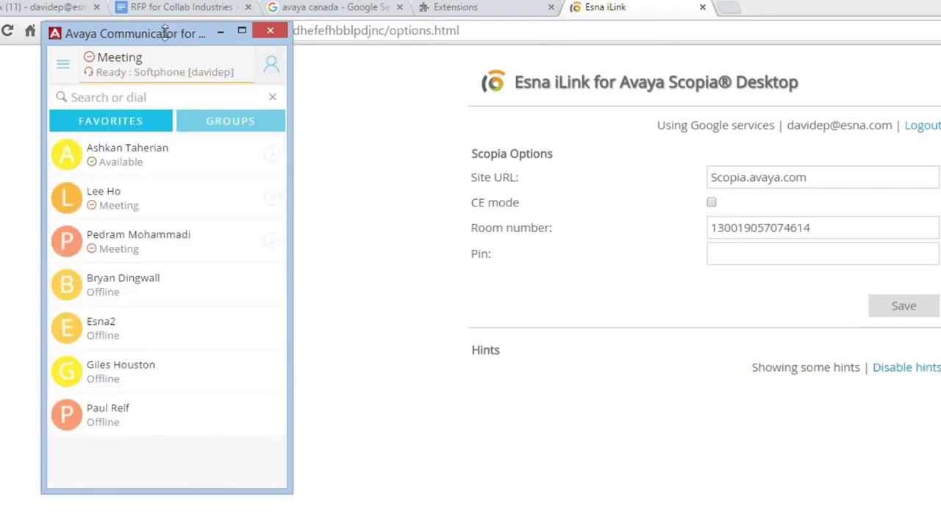
Step: Move the Avaya Communicator window clear of the corner, search for a colleague by first name, and open the company contact at esna.com
{"action": "left_click_drag", "start_coordinate": [180, 41], "coordinate": [645, 157]}
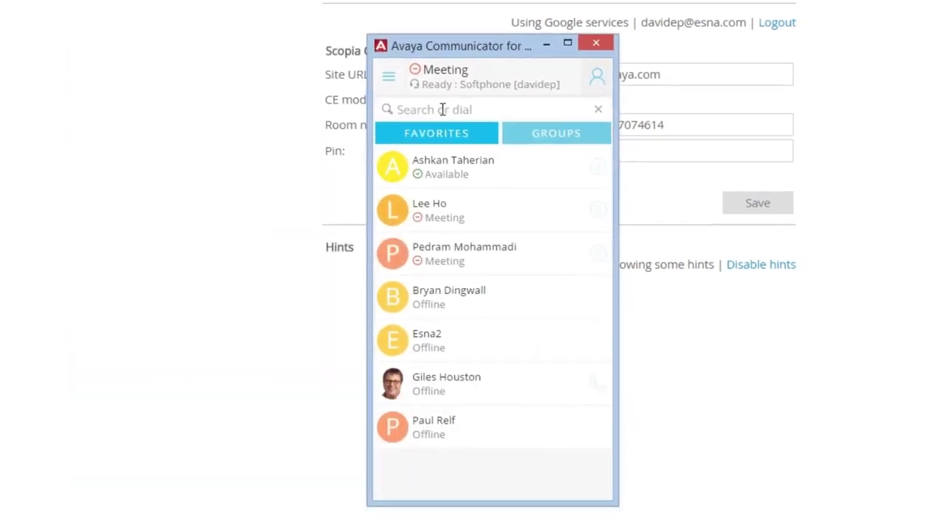
{"action": "left_click", "coordinate": [442, 110]}
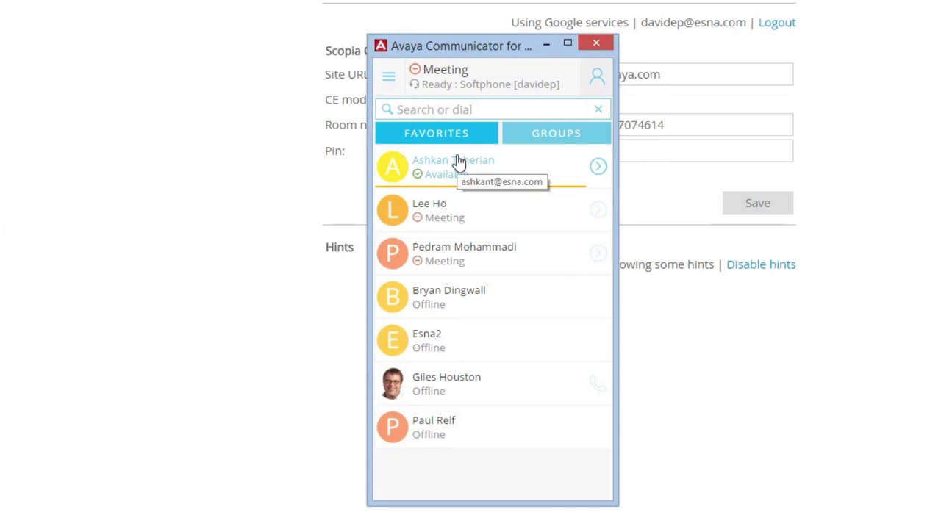
{"action": "type", "text": "david"}
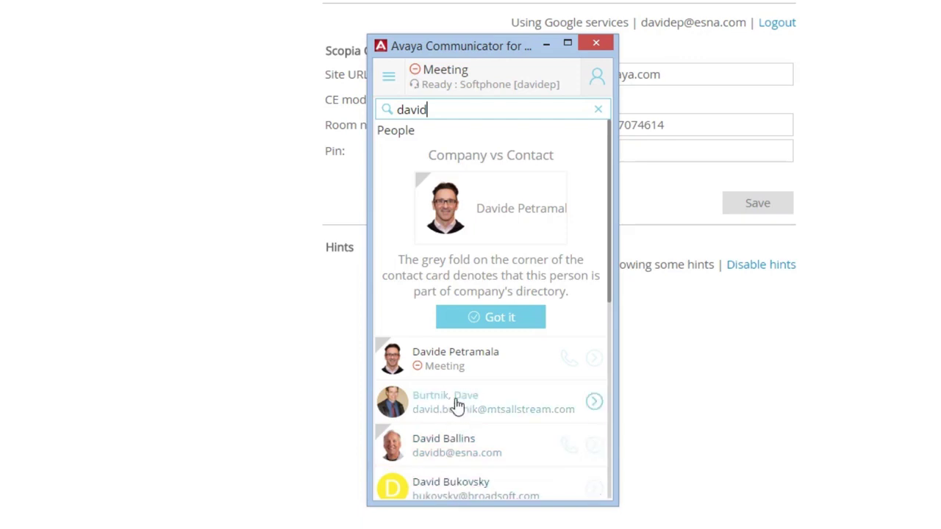
{"action": "left_click", "coordinate": [474, 445]}
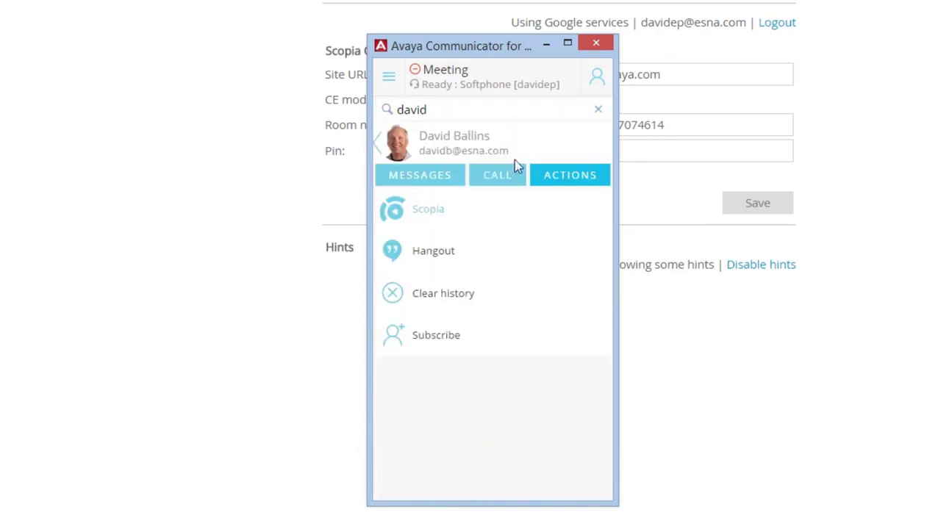
Step: Review the colleague's call and action options, and close the Avaya Communicator window
{"action": "left_click", "coordinate": [505, 180]}
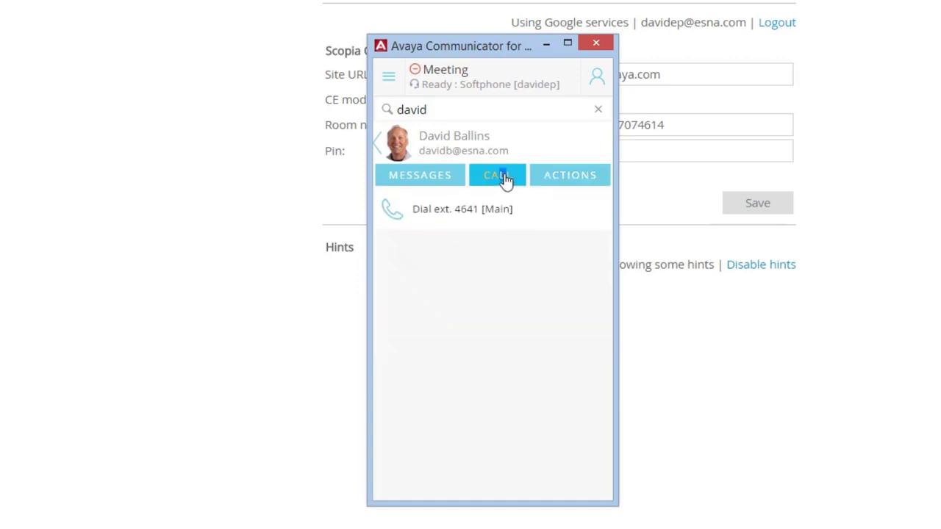
{"action": "left_click", "coordinate": [552, 182]}
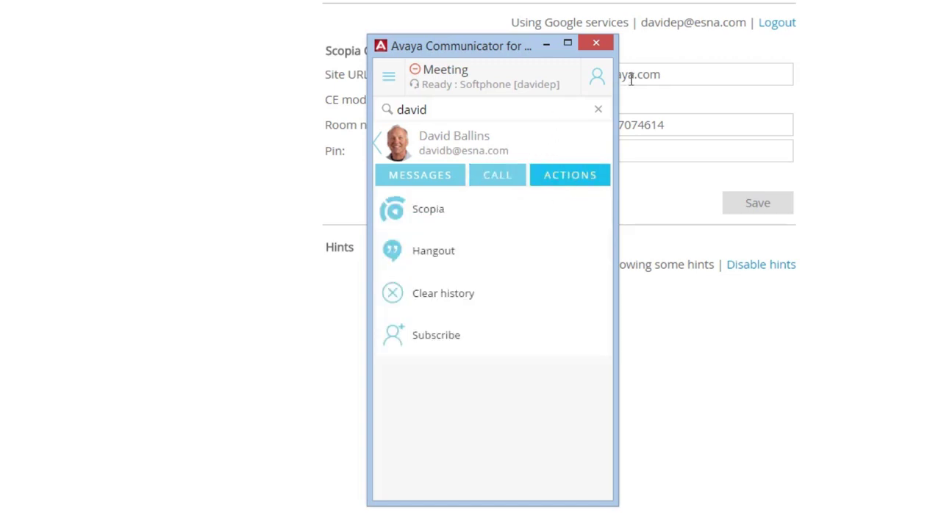
{"action": "left_click", "coordinate": [597, 43]}
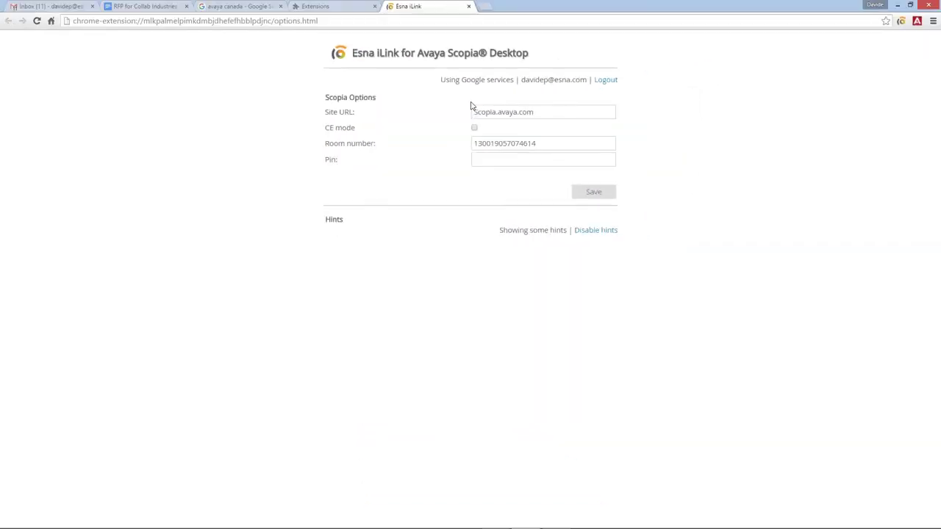
Step: Switch to the Gmail inbox and reload the page
{"action": "left_click", "coordinate": [47, 7]}
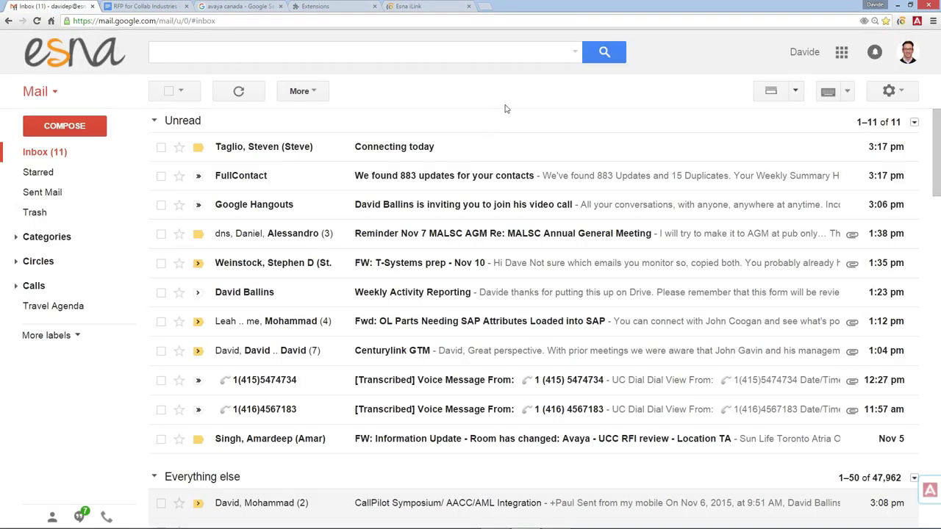
{"action": "right_click", "coordinate": [498, 111]}
{"action": "left_click", "coordinate": [538, 140]}
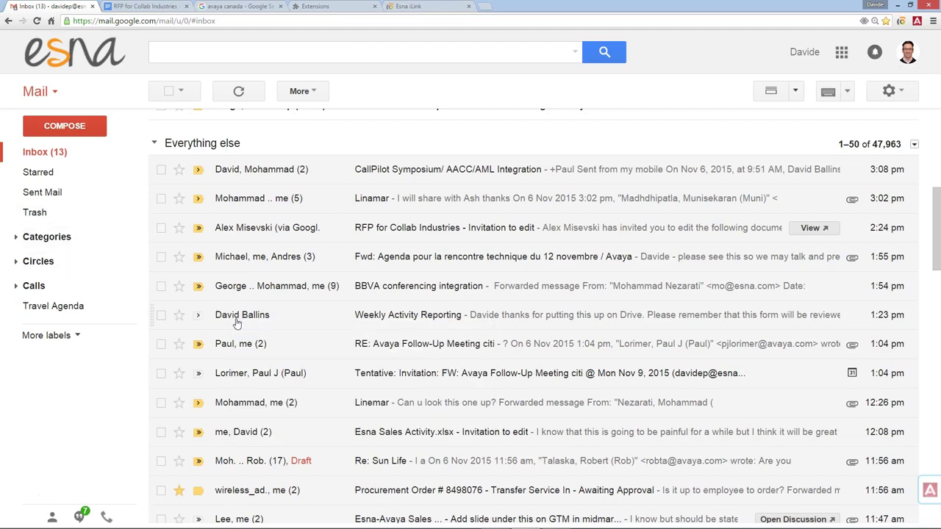
Step: Open the Weekly Activity Reporting sender in Avaya Communicator from the Gmail contact card, and close the Communicator window
{"action": "mouse_move", "coordinate": [230, 318]}
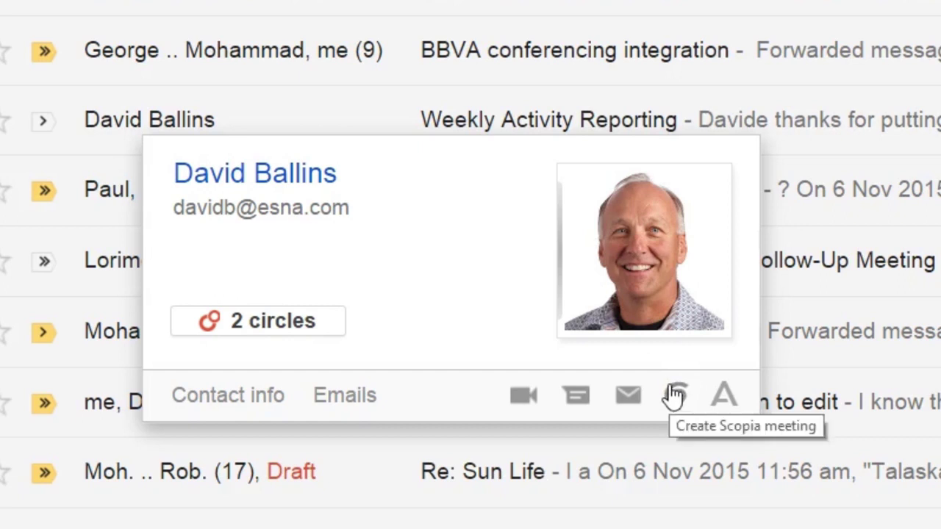
{"action": "left_click", "coordinate": [726, 396]}
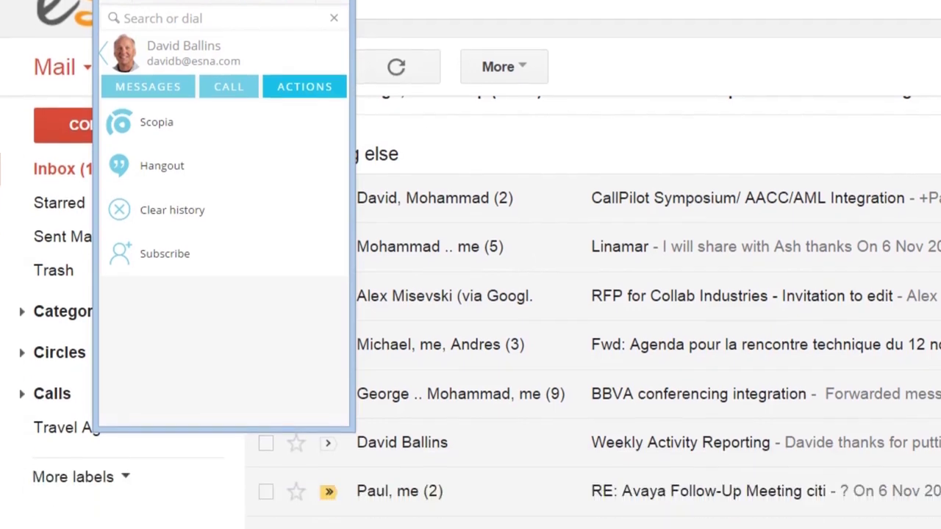
{"action": "left_click", "coordinate": [334, 18]}
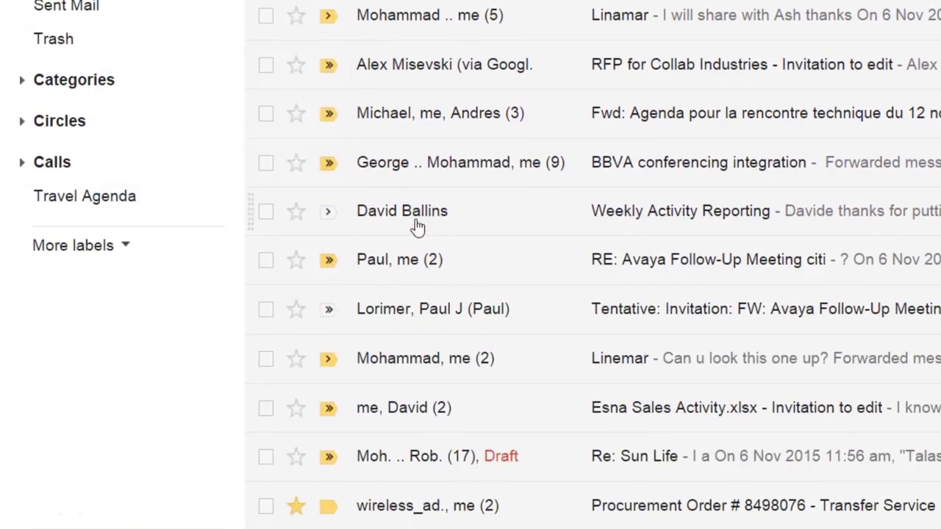
Step: Open the Weekly Activity Reporting email and show the second participant's contact details beside the message
{"action": "mouse_move", "coordinate": [417, 226]}
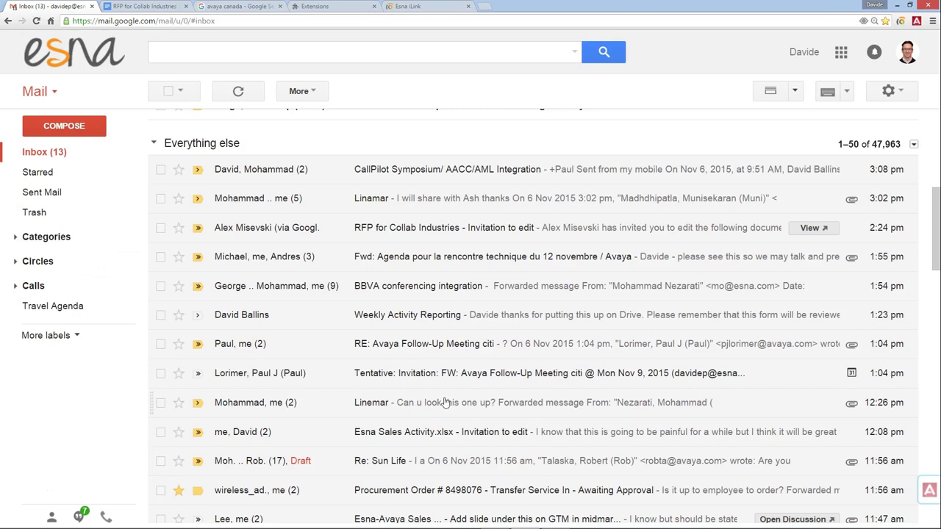
{"action": "left_click", "coordinate": [257, 321]}
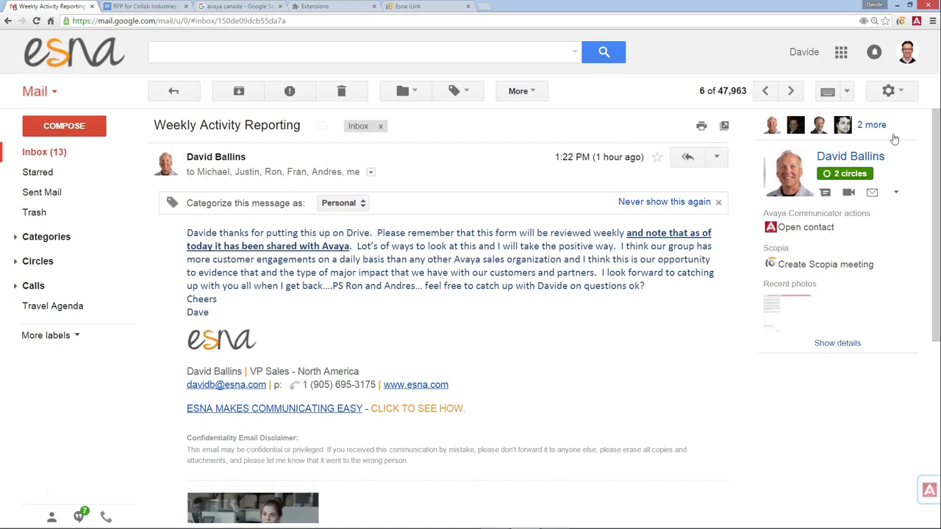
{"action": "left_click", "coordinate": [794, 128]}
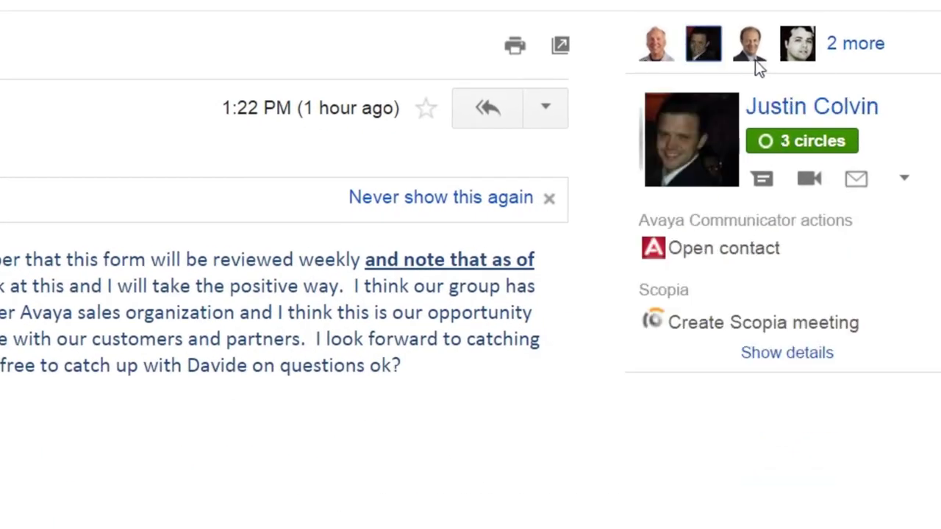
Step: Show the third participant's contact details, open the Scopia instant meeting form for that person, and cancel it
{"action": "left_click", "coordinate": [741, 45]}
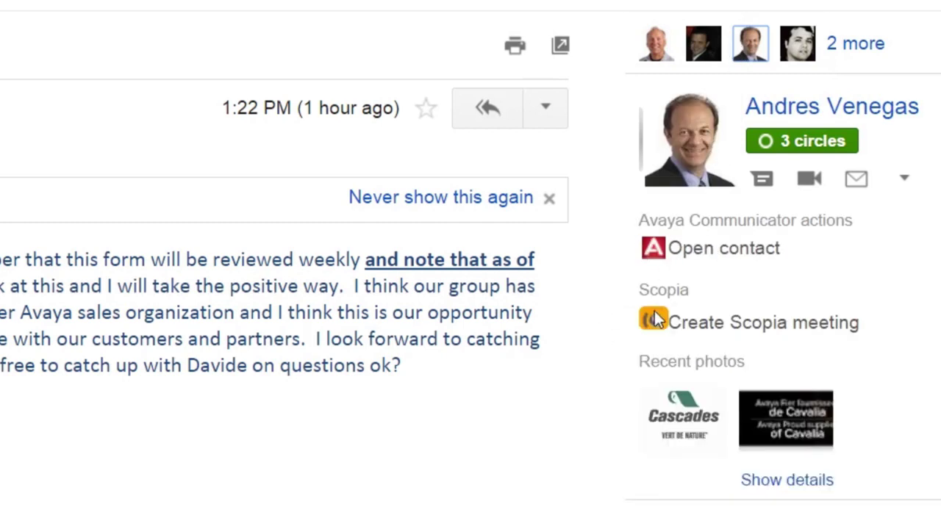
{"action": "left_click", "coordinate": [657, 319]}
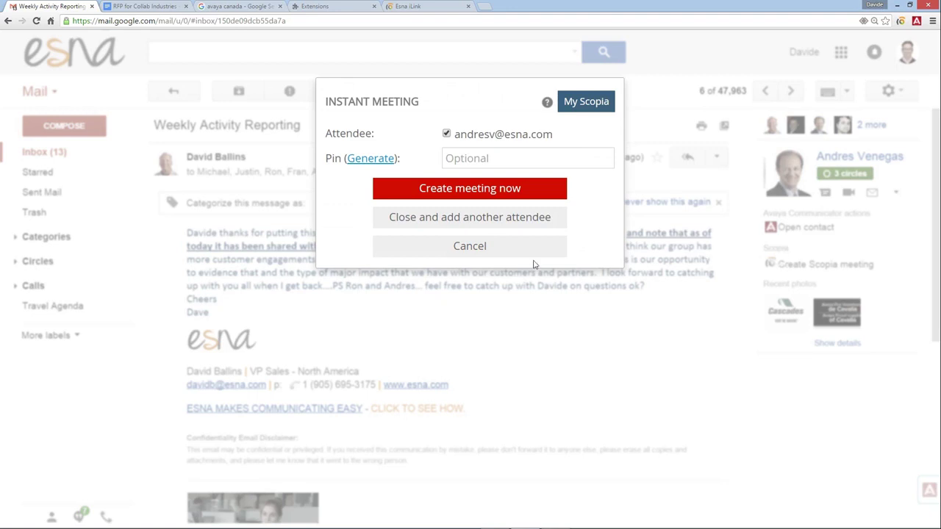
{"action": "left_click", "coordinate": [471, 247]}
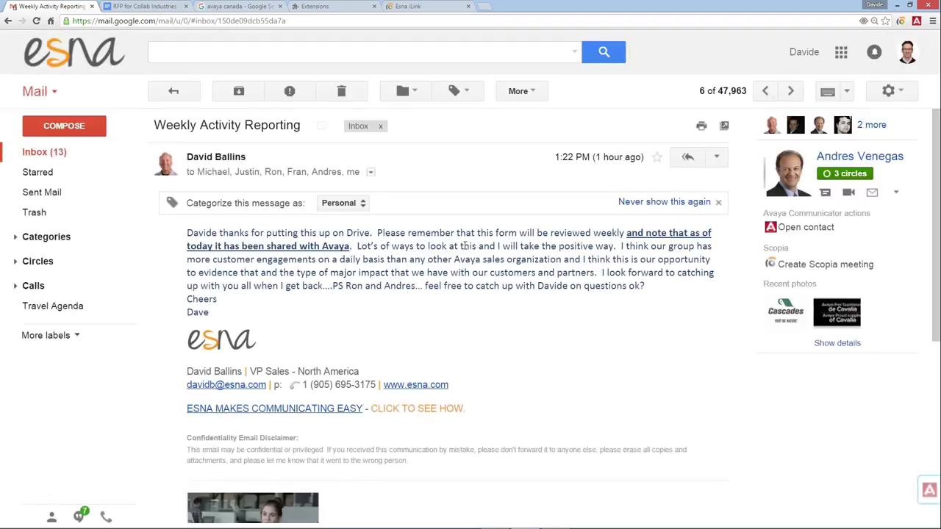
Step: Open the third participant in Avaya Communicator from the email's contact details and display the available call numbers
{"action": "left_click", "coordinate": [771, 228]}
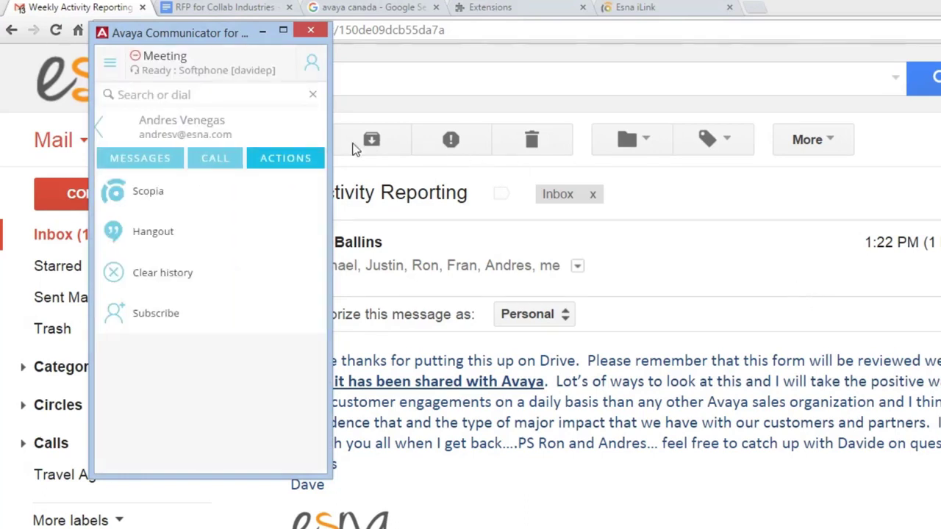
{"action": "left_click", "coordinate": [212, 161]}
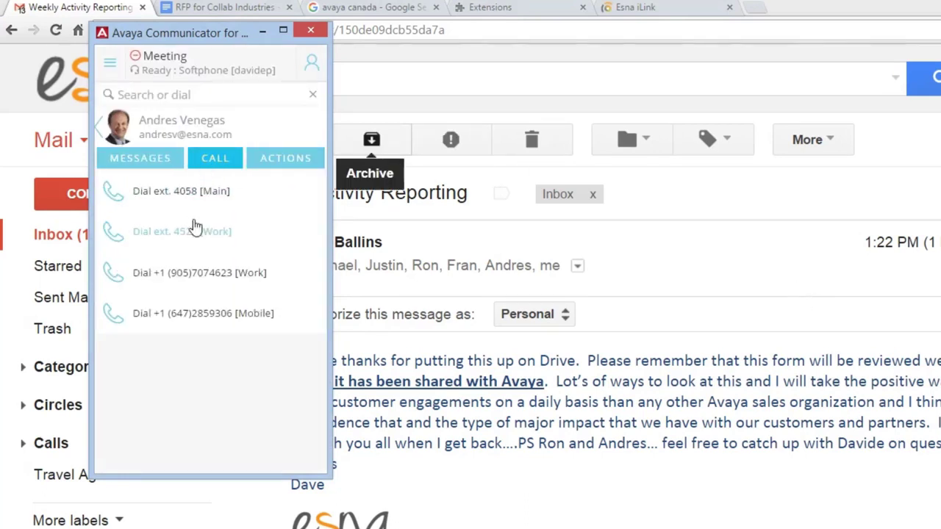
Step: Call the open contact's main extension in Avaya Communicator, hang up, and close the Communicator window
{"action": "left_click", "coordinate": [185, 198]}
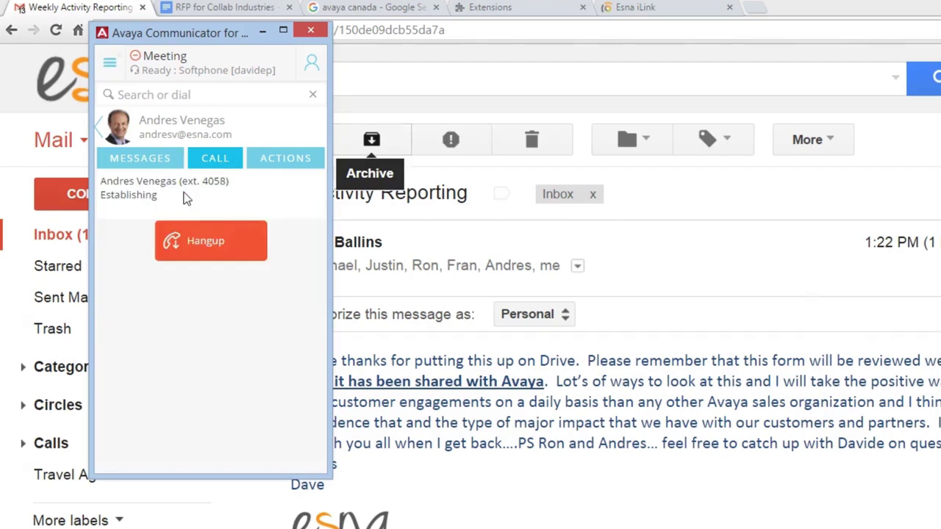
{"action": "left_click", "coordinate": [214, 241]}
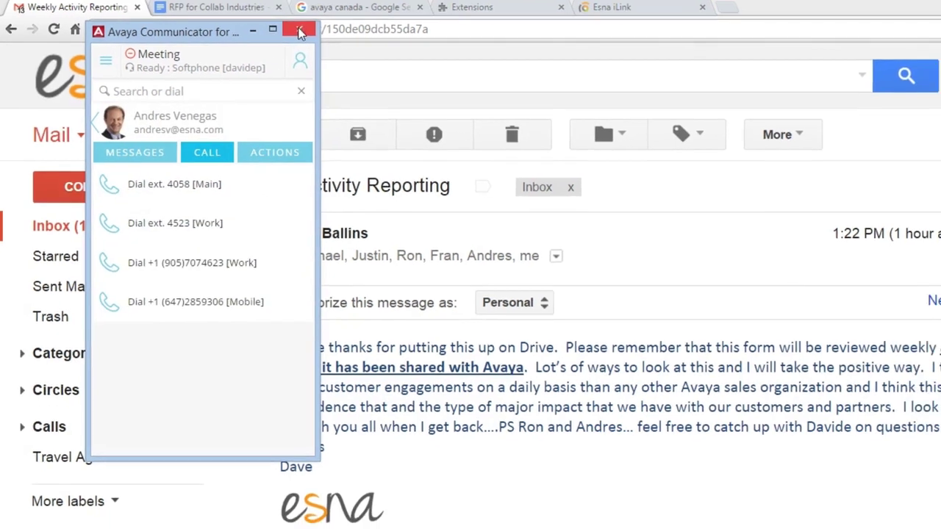
{"action": "left_click", "coordinate": [300, 33]}
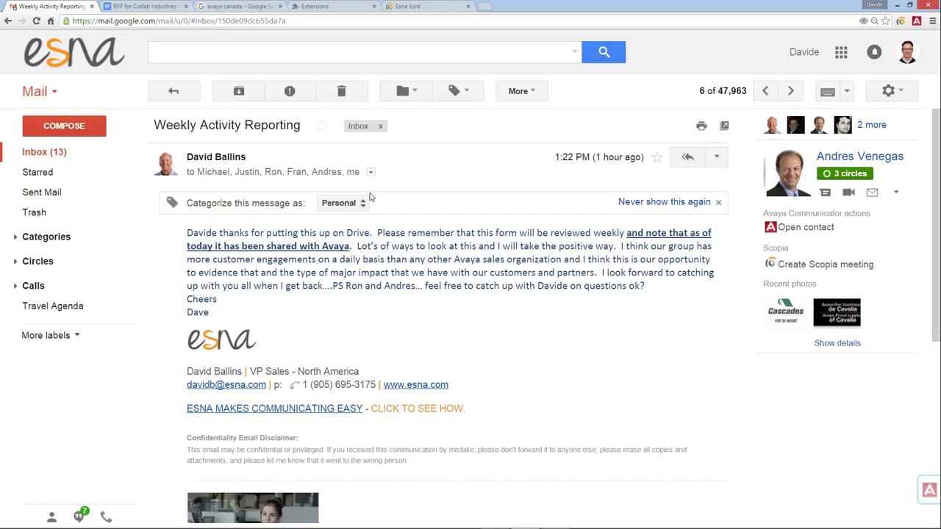
Step: Create a calendar event from the email's participants, allow notifications, and add a Scopia meeting to it without a PIN
{"action": "left_click", "coordinate": [872, 127]}
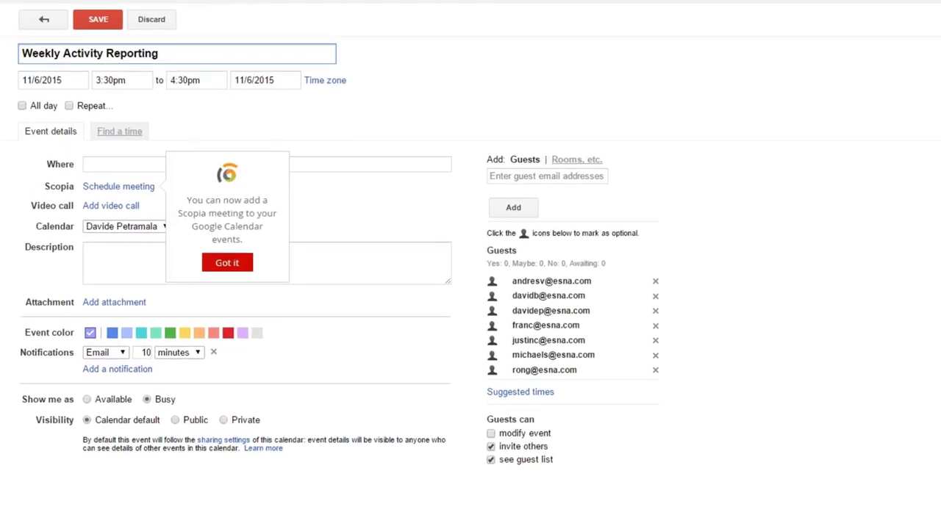
{"action": "left_click", "coordinate": [217, 265]}
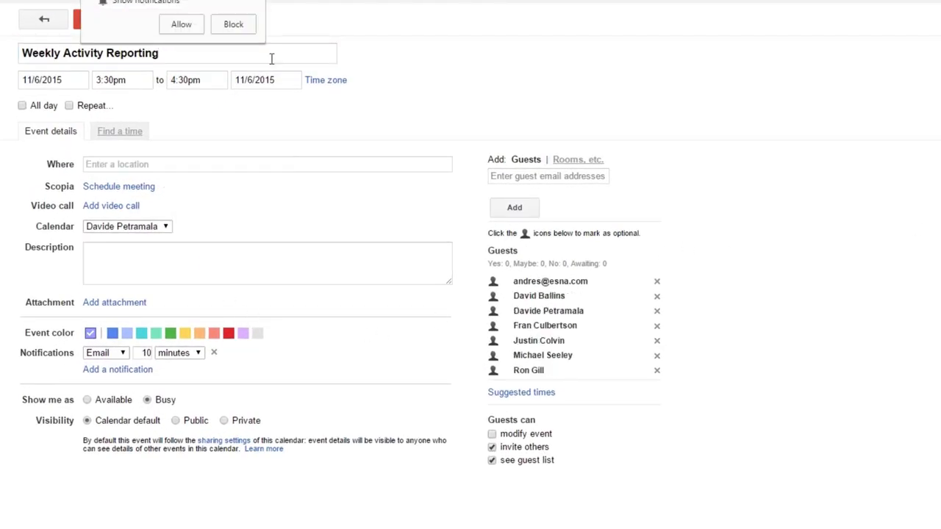
{"action": "left_click", "coordinate": [168, 26]}
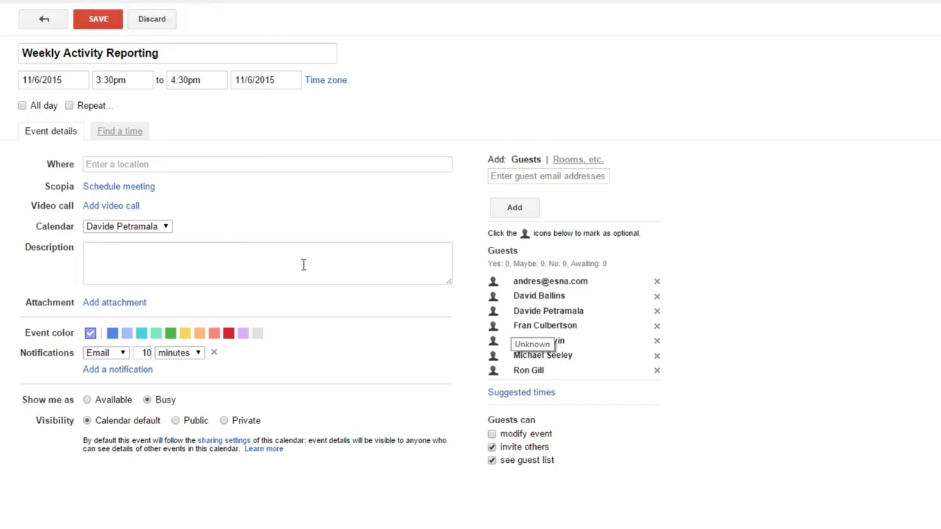
{"action": "left_click", "coordinate": [106, 186]}
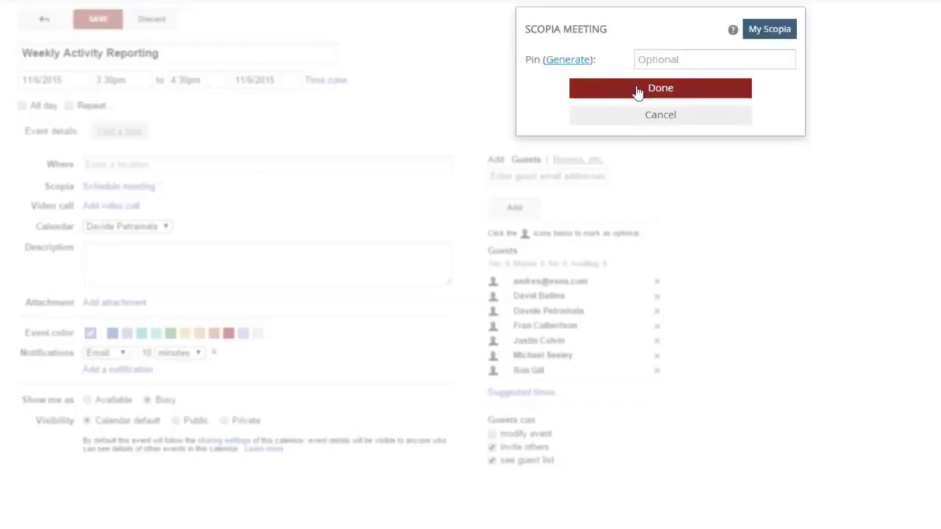
{"action": "left_click", "coordinate": [608, 94]}
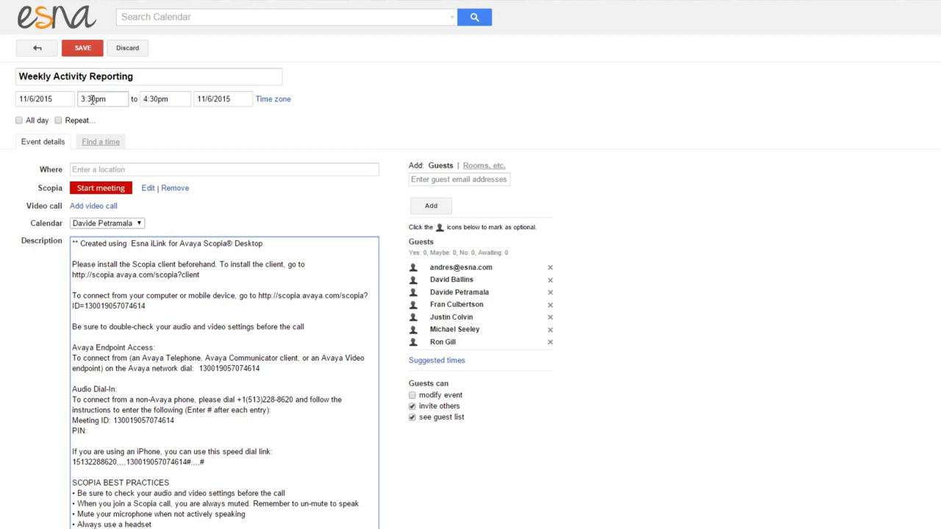
Step: Set the Weekly Activity Reporting event's date to 11/7/2015 and close the event without saving it
{"action": "left_click", "coordinate": [52, 97]}
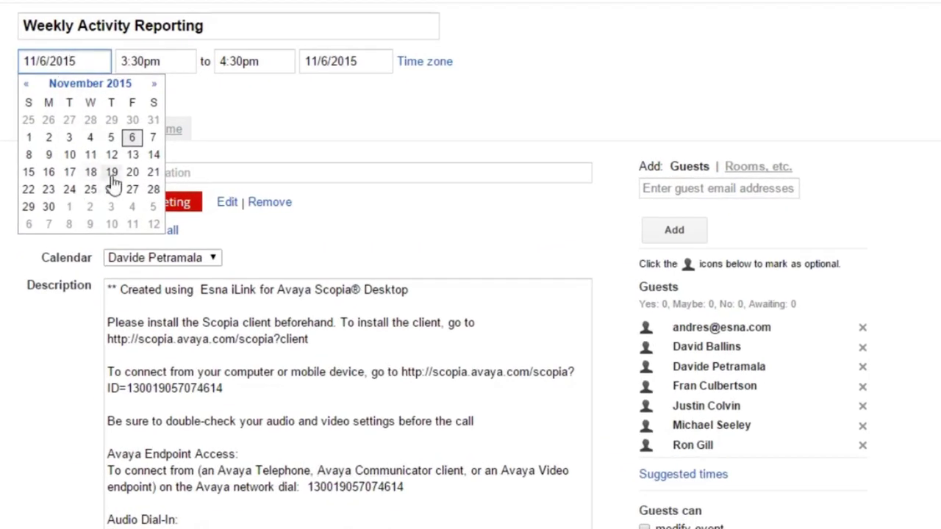
{"action": "left_click", "coordinate": [155, 138]}
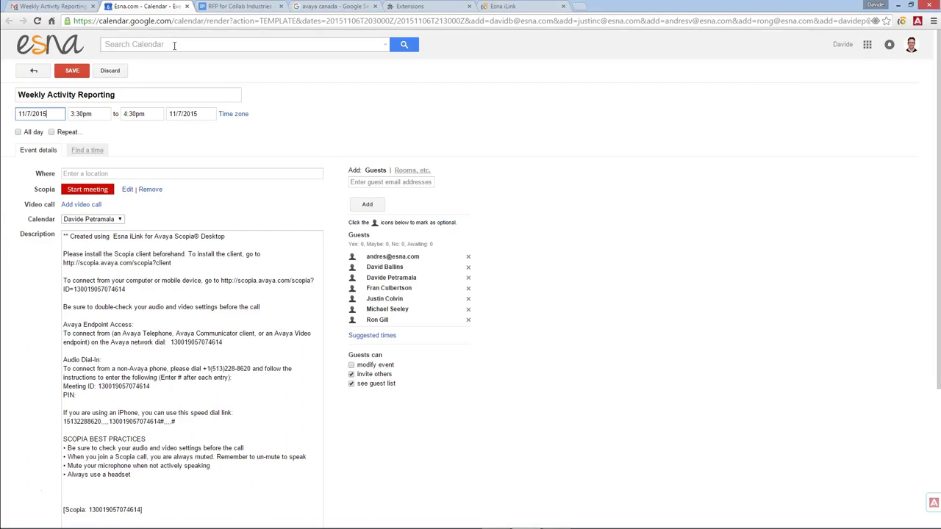
{"action": "left_click", "coordinate": [187, 6]}
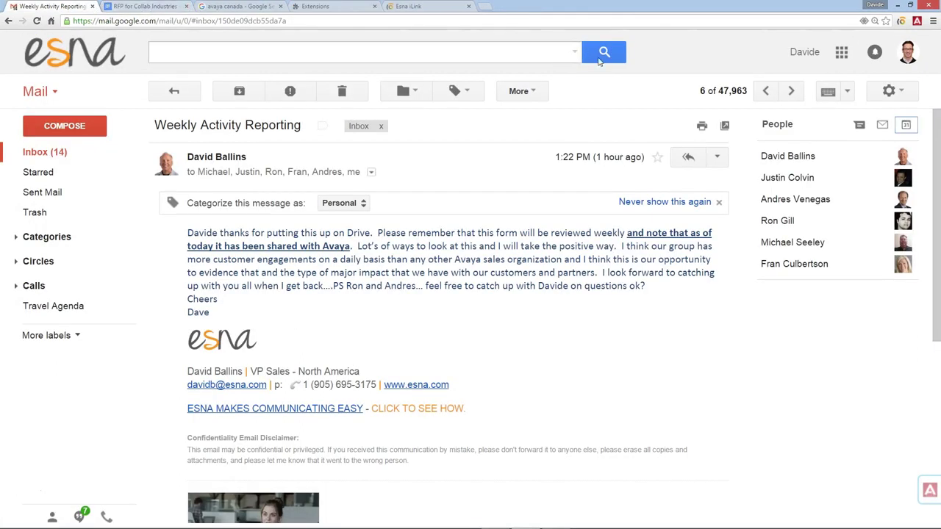
Step: Open the RFP for Collab Industries document and show its members and group actions in Avaya Communicator
{"action": "left_click", "coordinate": [150, 6]}
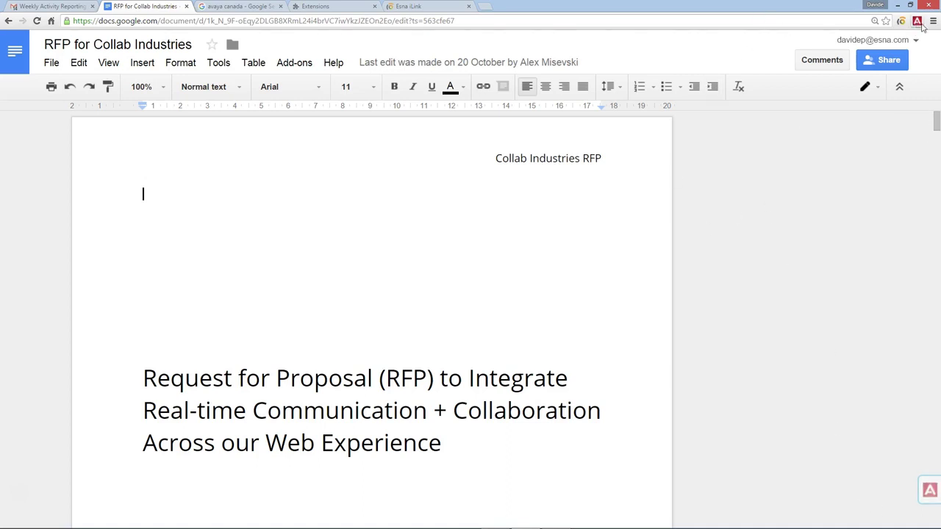
{"action": "left_click", "coordinate": [930, 487]}
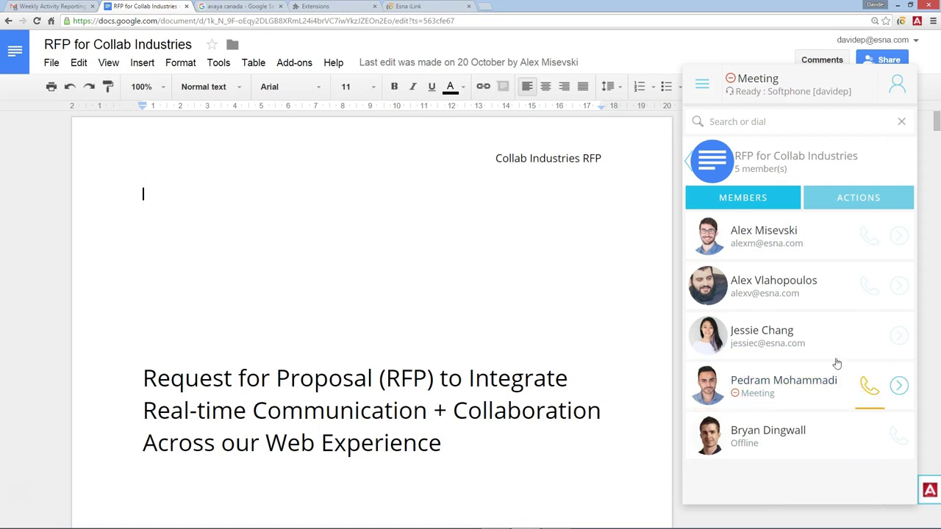
{"action": "left_click", "coordinate": [842, 199]}
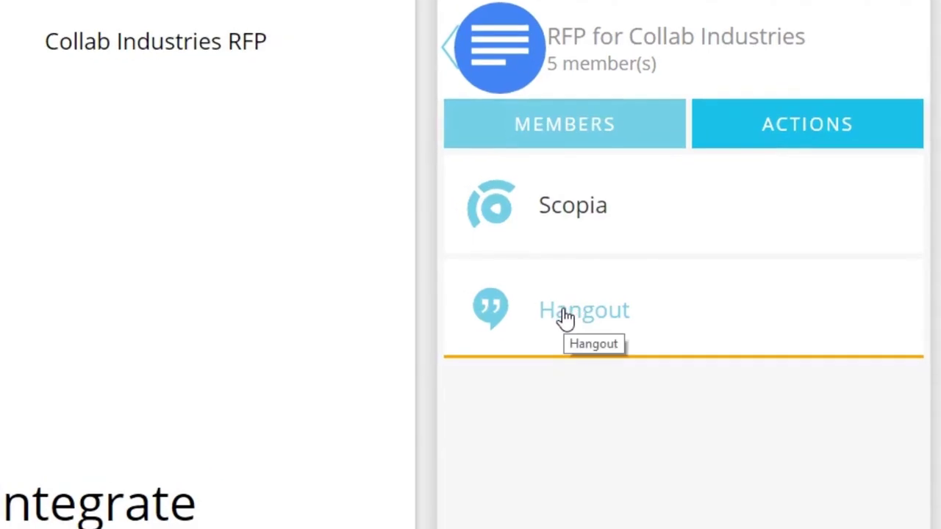
Step: Choose Scopia for the document's group and remove the third and fourth people from the invitation list
{"action": "left_click", "coordinate": [543, 310]}
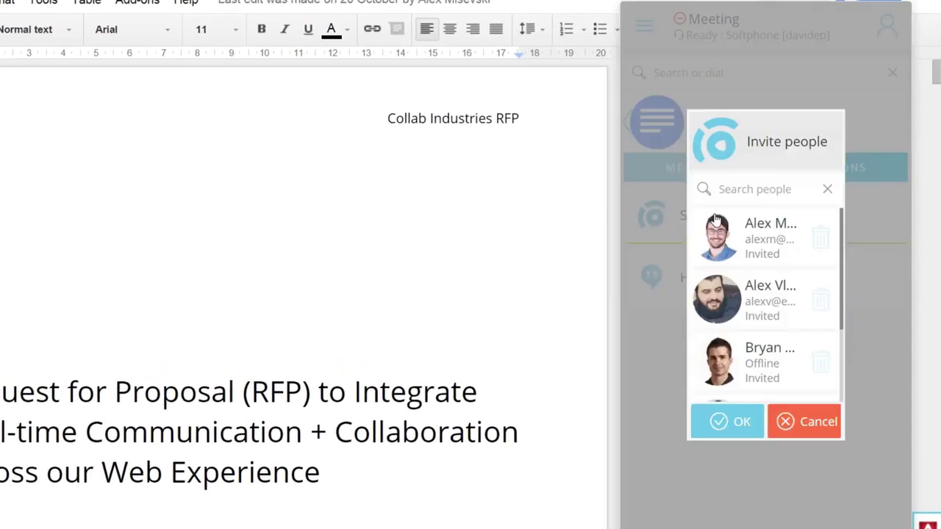
{"action": "scroll", "coordinate": [810, 346], "scroll_direction": "down", "scroll_amount": 1}
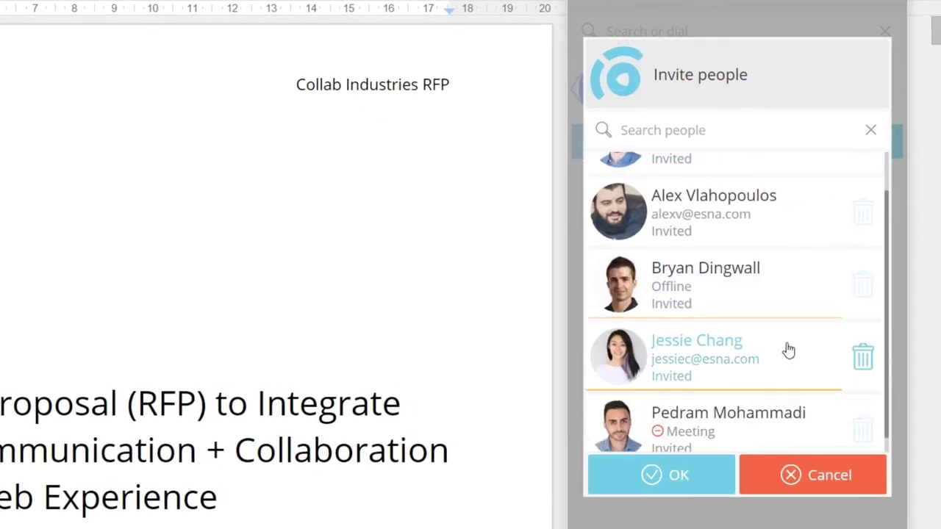
{"action": "left_click", "coordinate": [865, 353]}
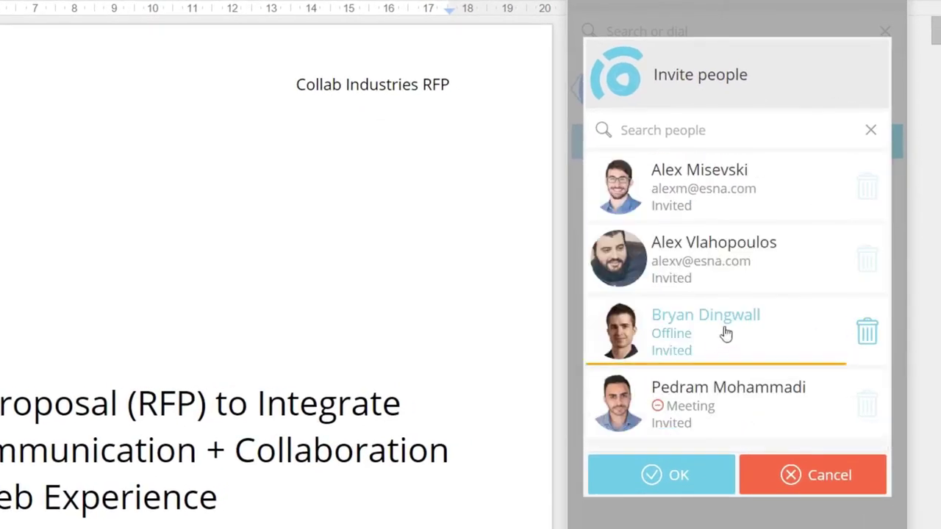
{"action": "left_click", "coordinate": [868, 332]}
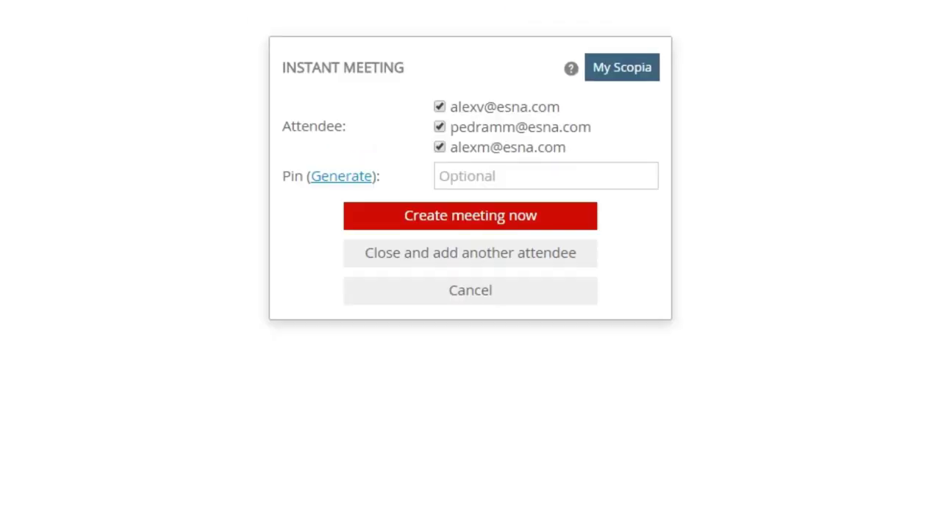
Step: Create the instant meeting without a PIN, launch it in the Scopia client, and leave the virtual room
{"action": "left_click", "coordinate": [516, 215]}
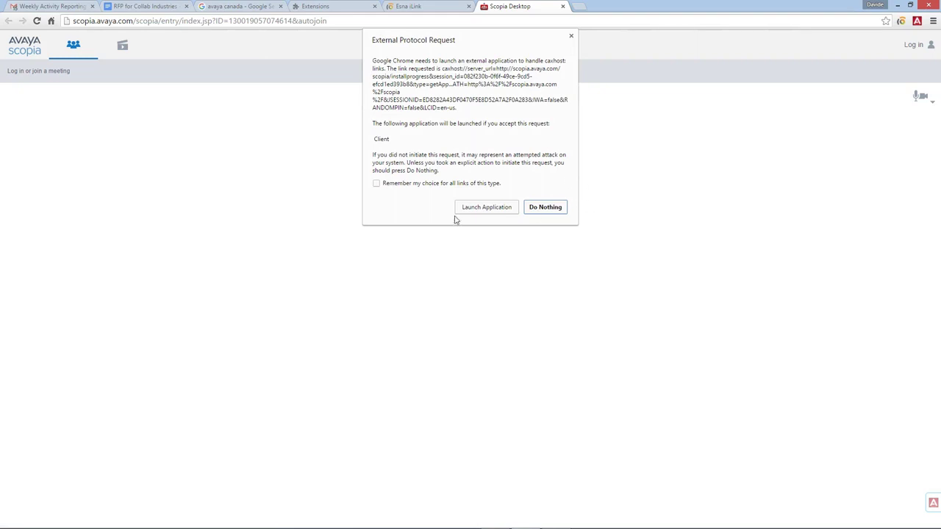
{"action": "left_click", "coordinate": [492, 211]}
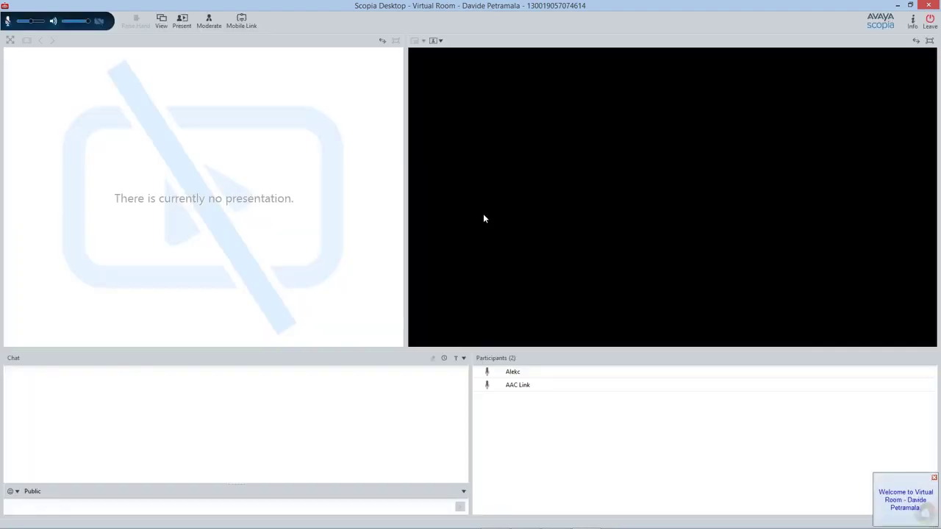
{"action": "left_click", "coordinate": [929, 27]}
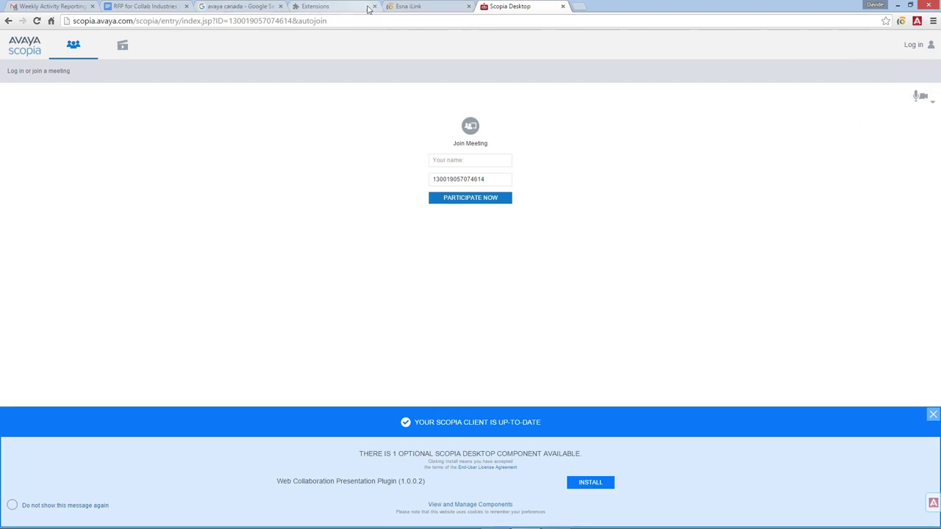
Step: Go to the avaya canada search results, call the Digitcom ad's phone number through Communicator, and hang up
{"action": "left_click", "coordinate": [136, 6]}
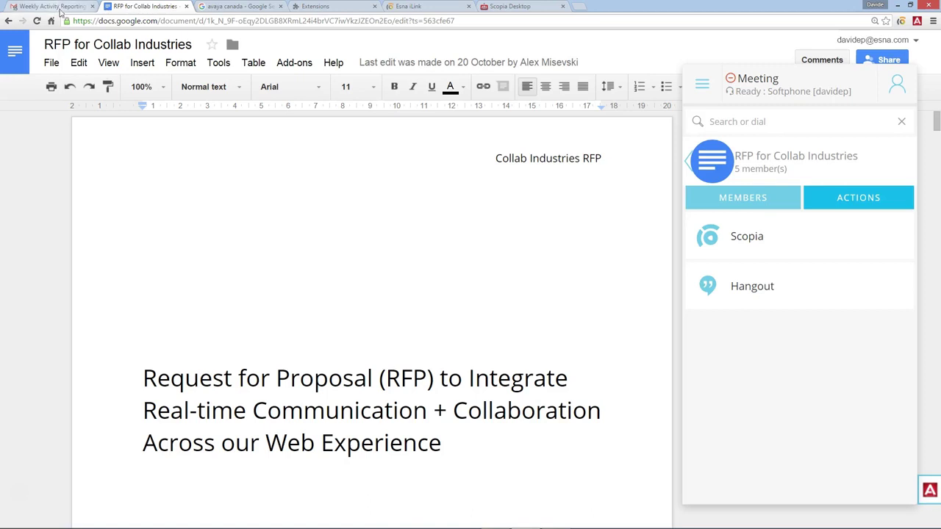
{"action": "left_click", "coordinate": [62, 8]}
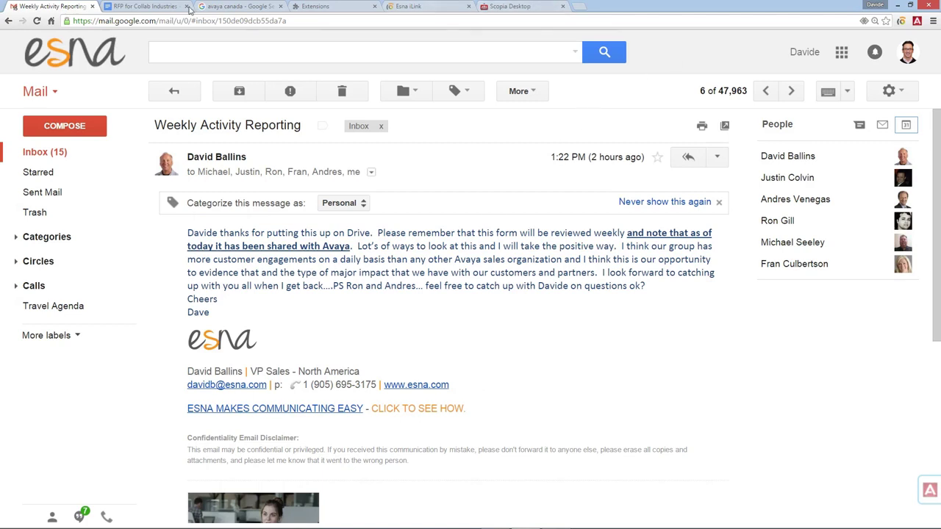
{"action": "left_click", "coordinate": [235, 6]}
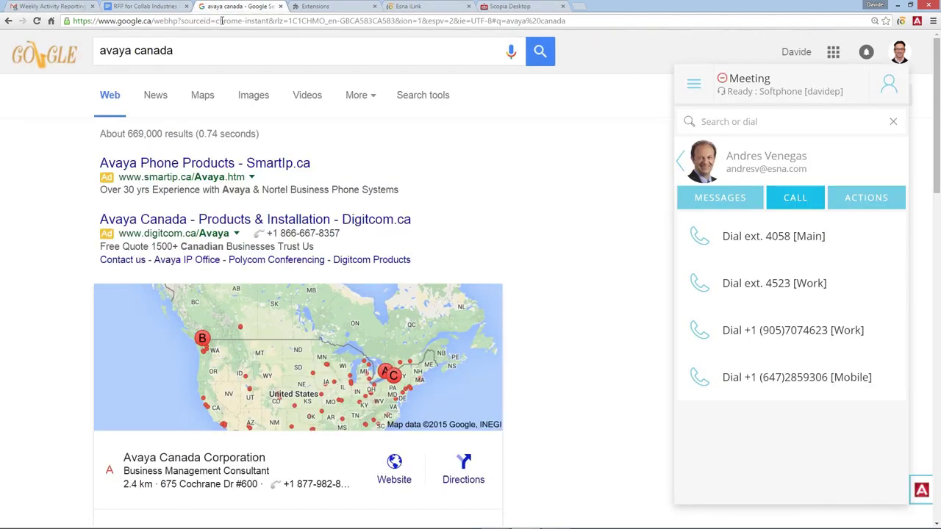
{"action": "left_click", "coordinate": [921, 491]}
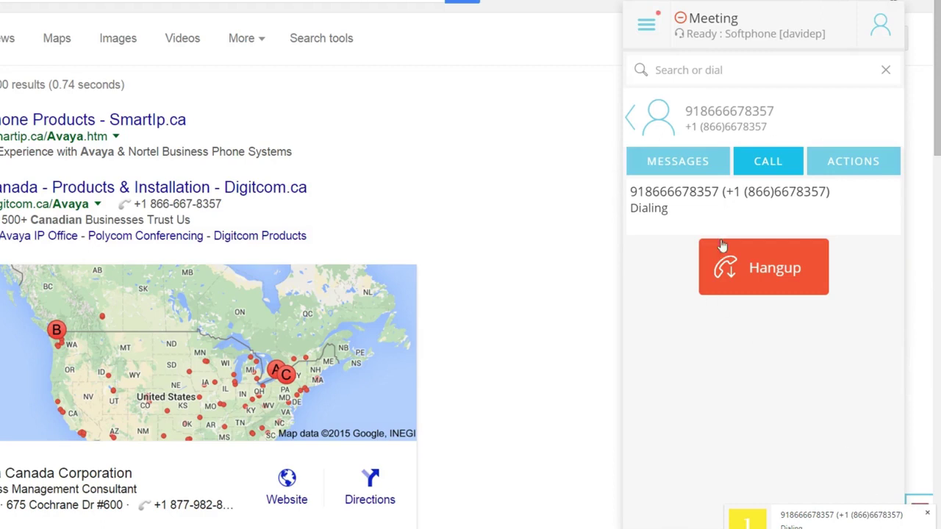
{"action": "left_click", "coordinate": [757, 287]}
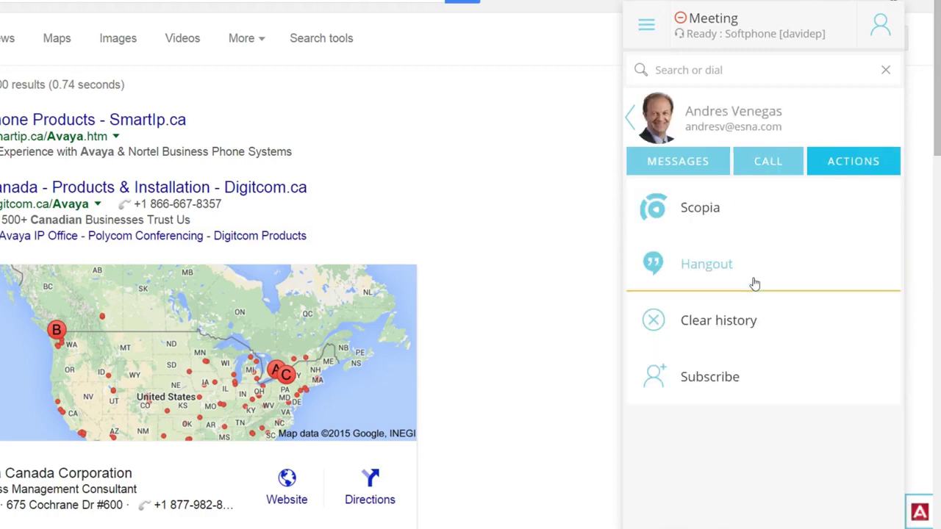
Step: Leave the open contact's details and show the favorites list in Communicator
{"action": "left_click", "coordinate": [650, 126]}
{"action": "left_click", "coordinate": [631, 117]}
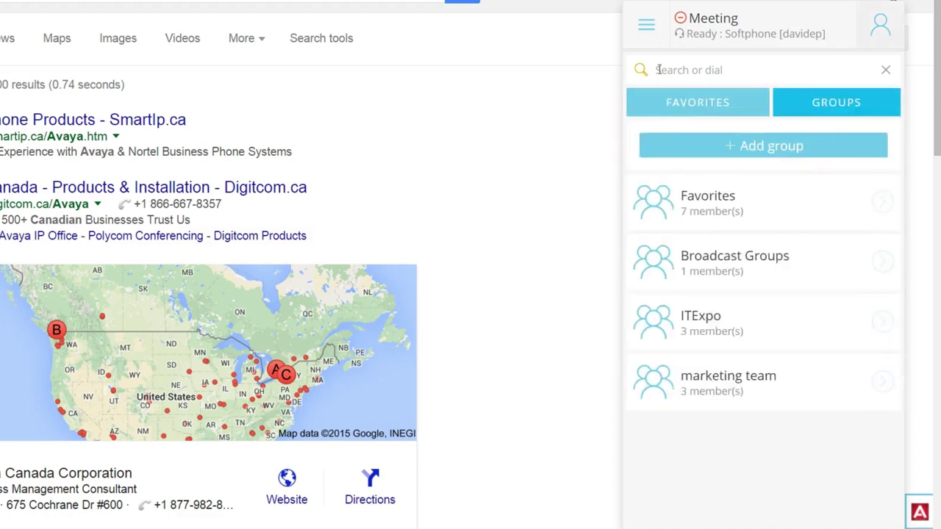
{"action": "left_click", "coordinate": [884, 38]}
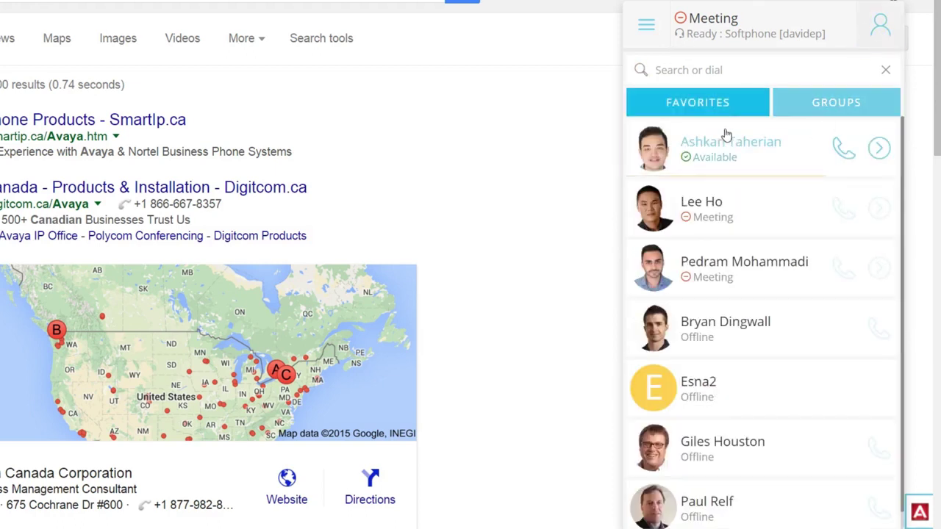
Step: Search Communicator for the email sender by first name, open that contact, and show the call numbers and actions
{"action": "left_click", "coordinate": [681, 70]}
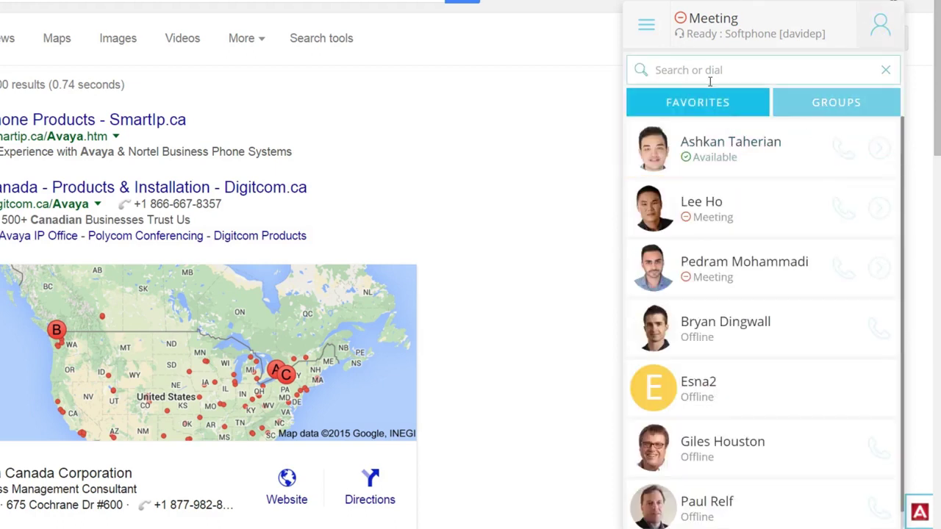
{"action": "type", "text": "david"}
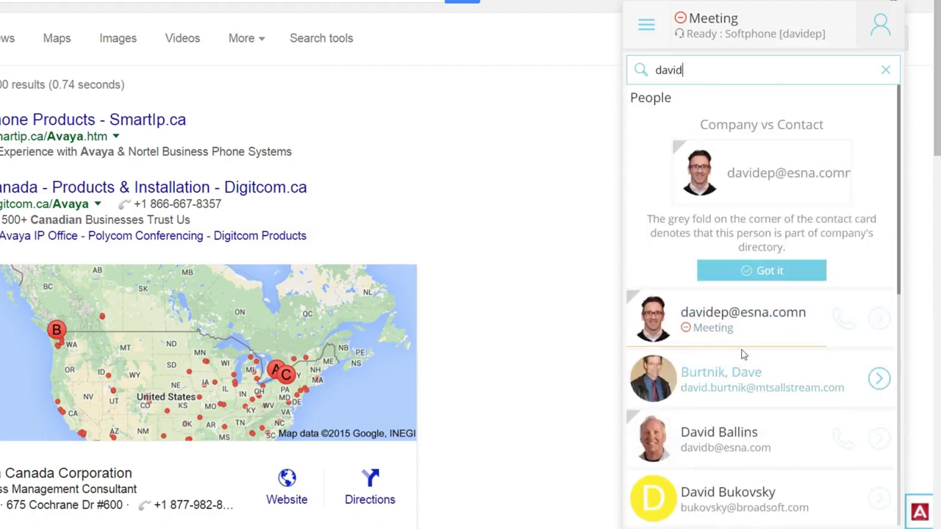
{"action": "left_click", "coordinate": [752, 443]}
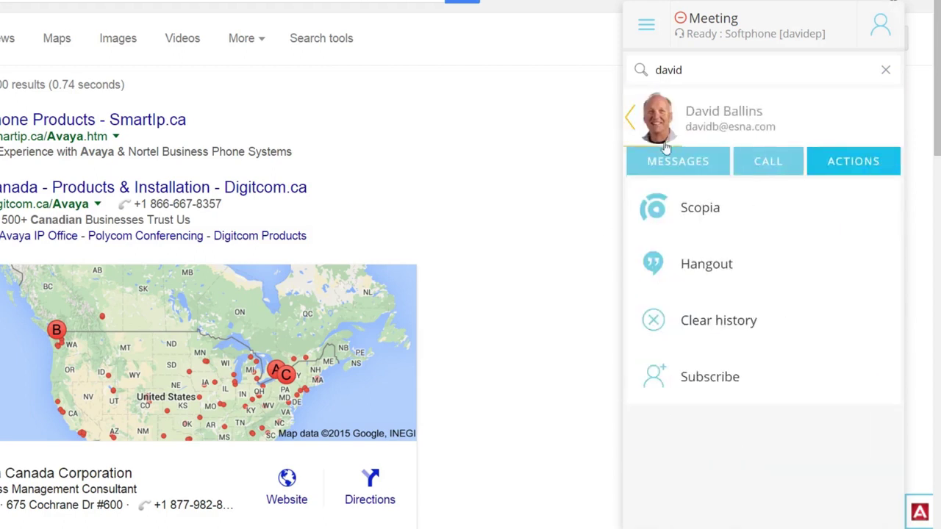
{"action": "left_click", "coordinate": [783, 162]}
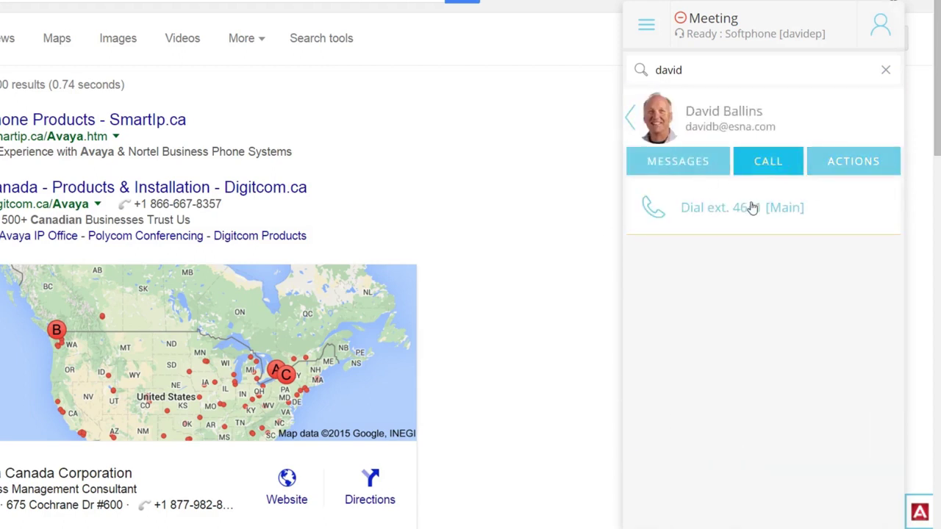
{"action": "left_click", "coordinate": [855, 164]}
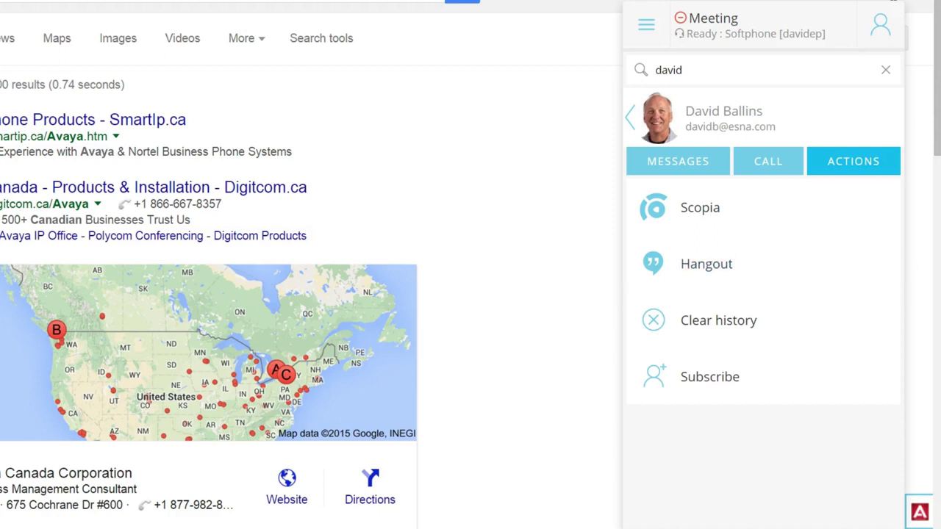
Step: Close the Communicator panel, return to the Weekly Activity Reporting email, and call the phone number in the sender's signature
{"action": "left_click", "coordinate": [928, 516]}
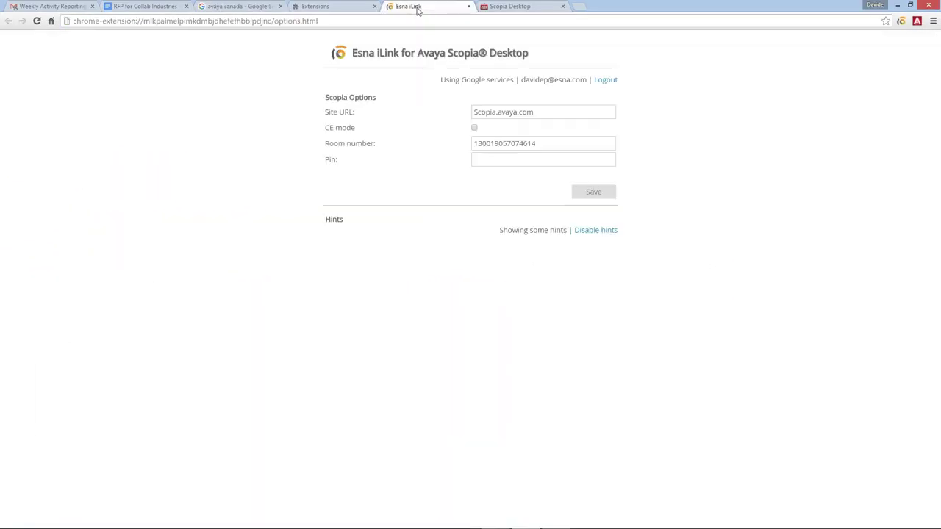
{"action": "left_click", "coordinate": [53, 7]}
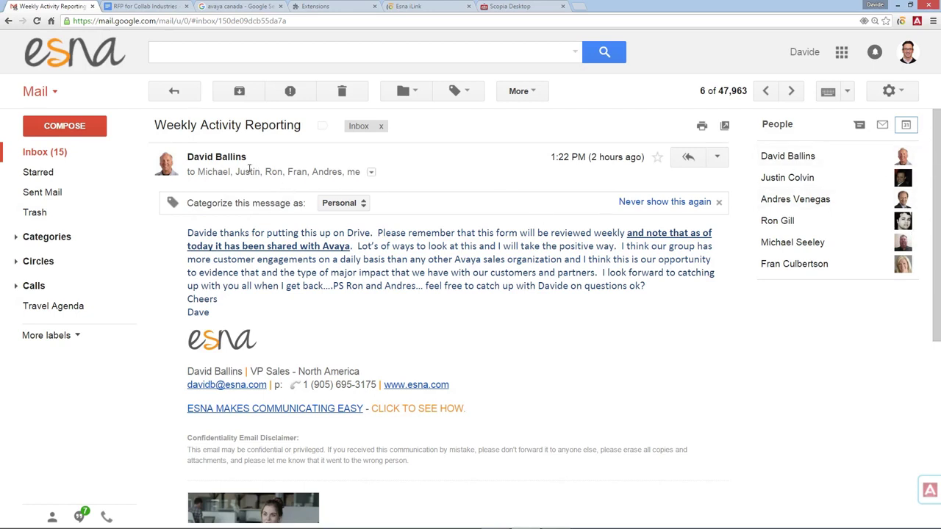
{"action": "mouse_move", "coordinate": [255, 174]}
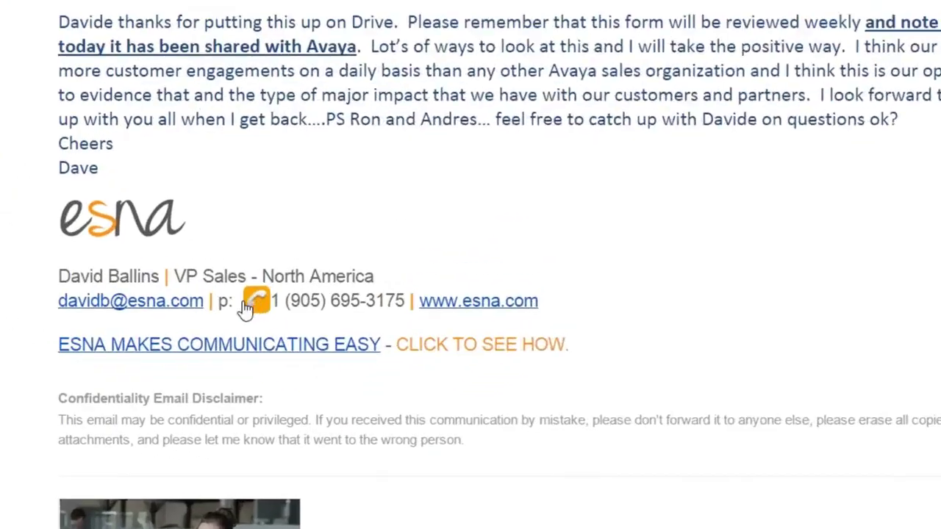
{"action": "left_click", "coordinate": [250, 287]}
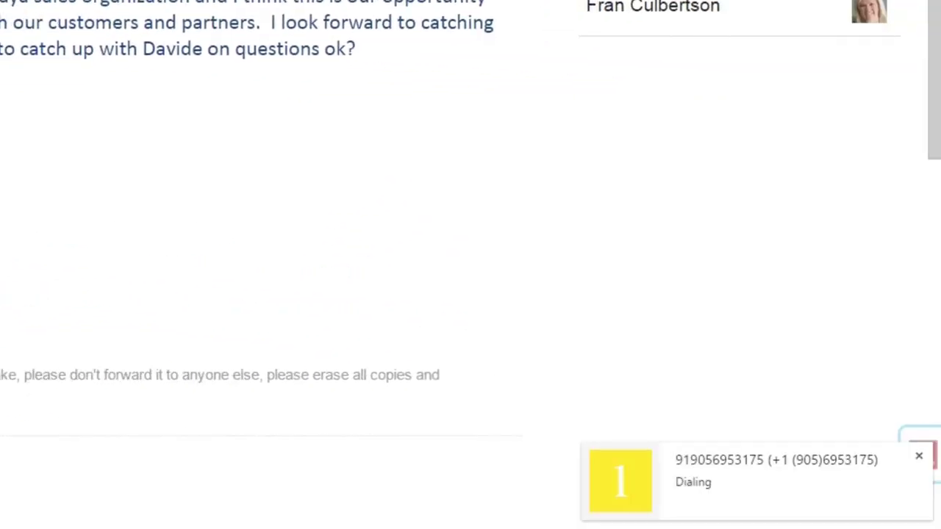